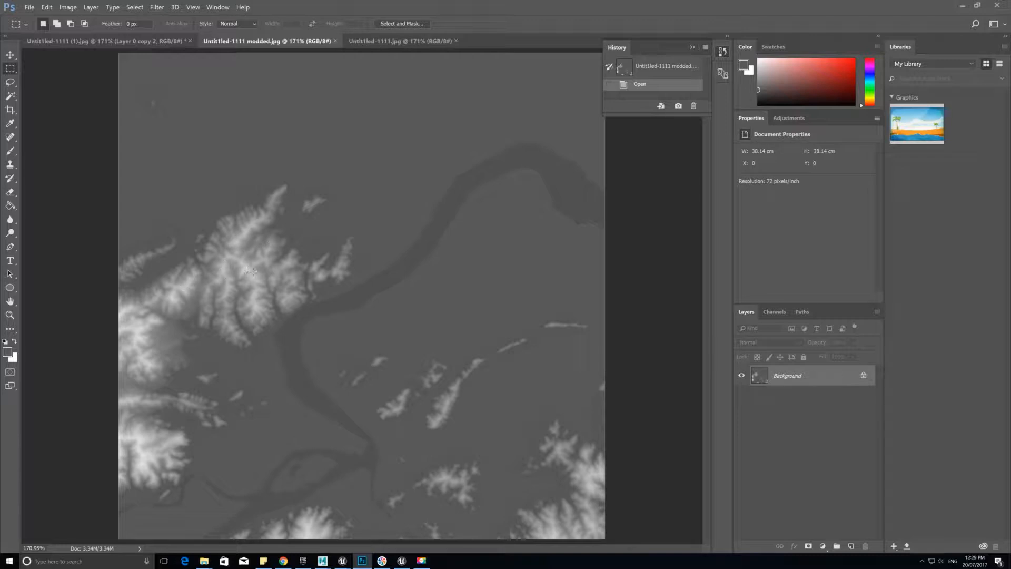
# In Untit1led-1111.jpg, convert the locked background into a regular layer and duplicate it
pyautogui.click(394, 42)
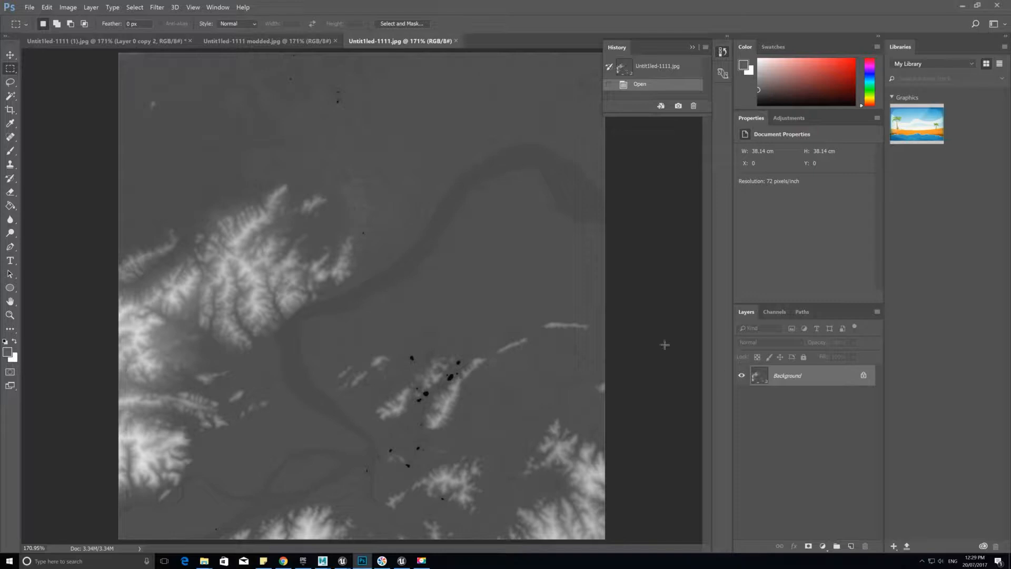
pyautogui.click(864, 375)
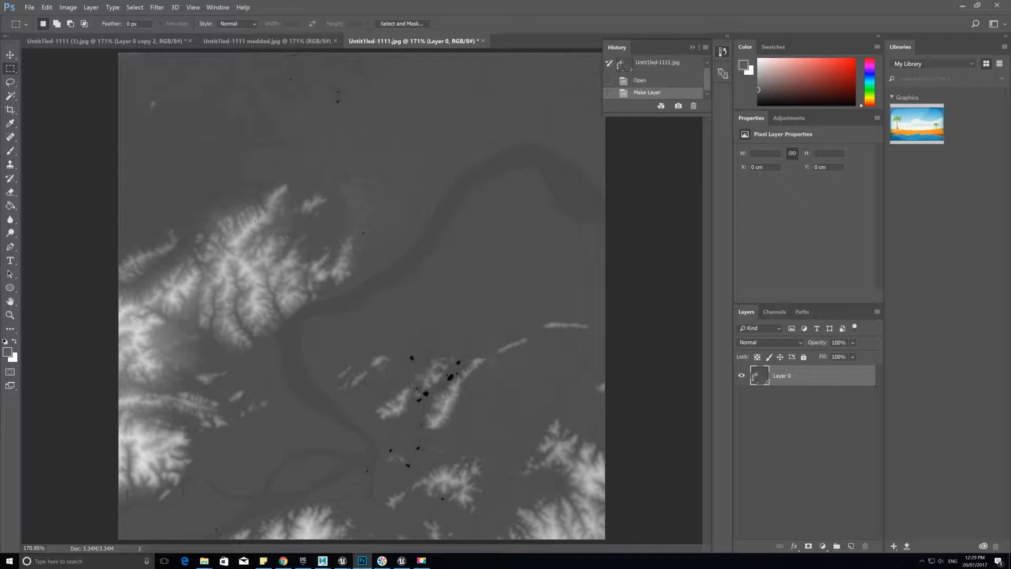
pyautogui.rightClick(802, 377)
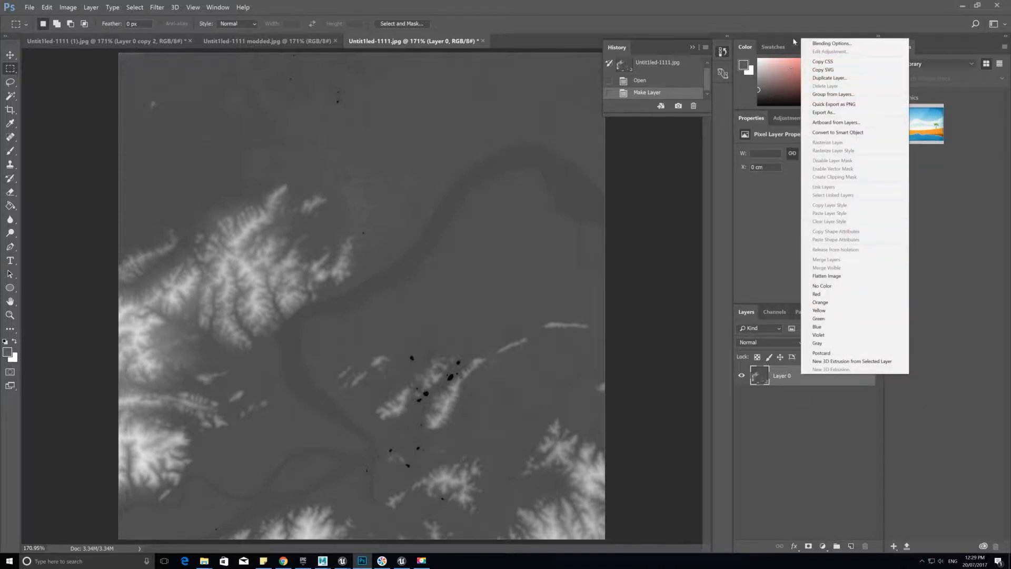
pyautogui.click(829, 78)
pyautogui.press('Return')
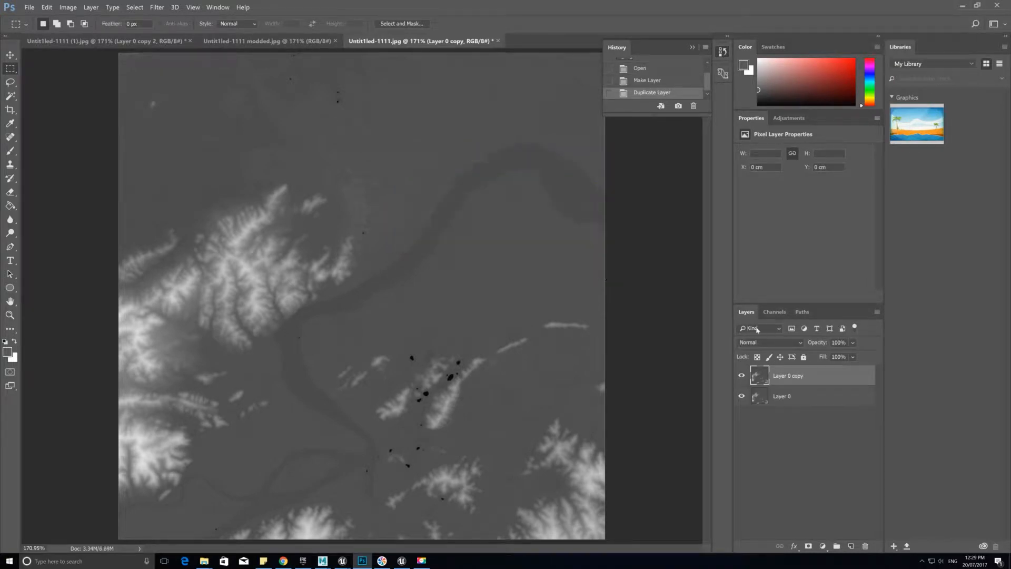
# Apply a Threshold adjustment with level 97 to the duplicated layer to separate the mountains from the flat land
pyautogui.click(158, 7)
pyautogui.moveTo(68, 7)
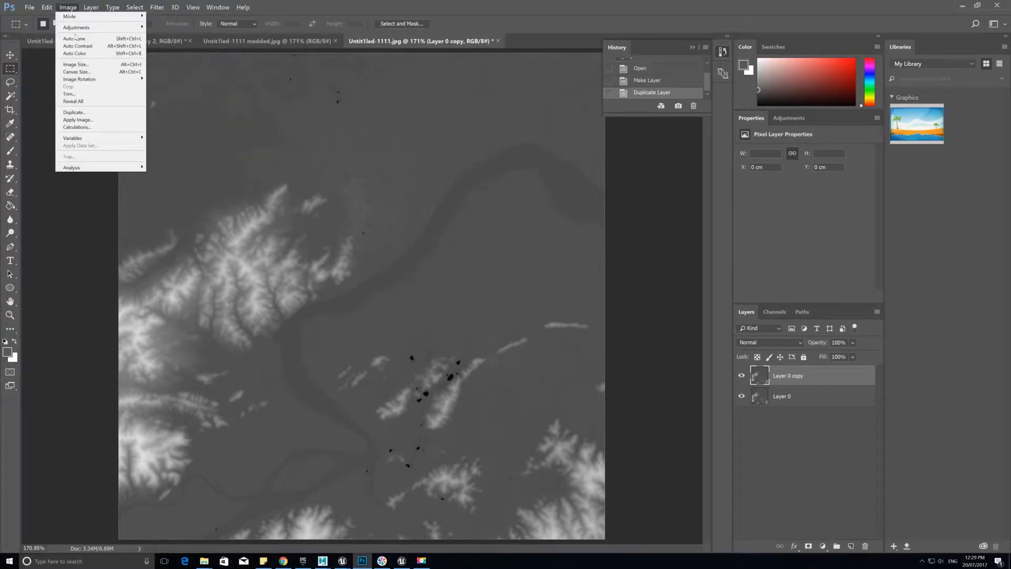
pyautogui.moveTo(78, 28)
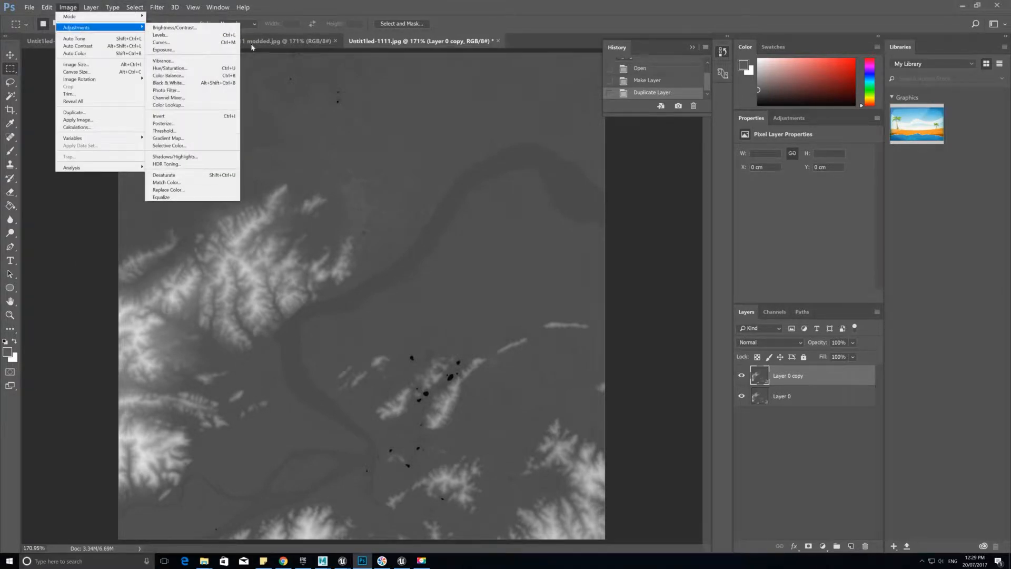
pyautogui.click(195, 134)
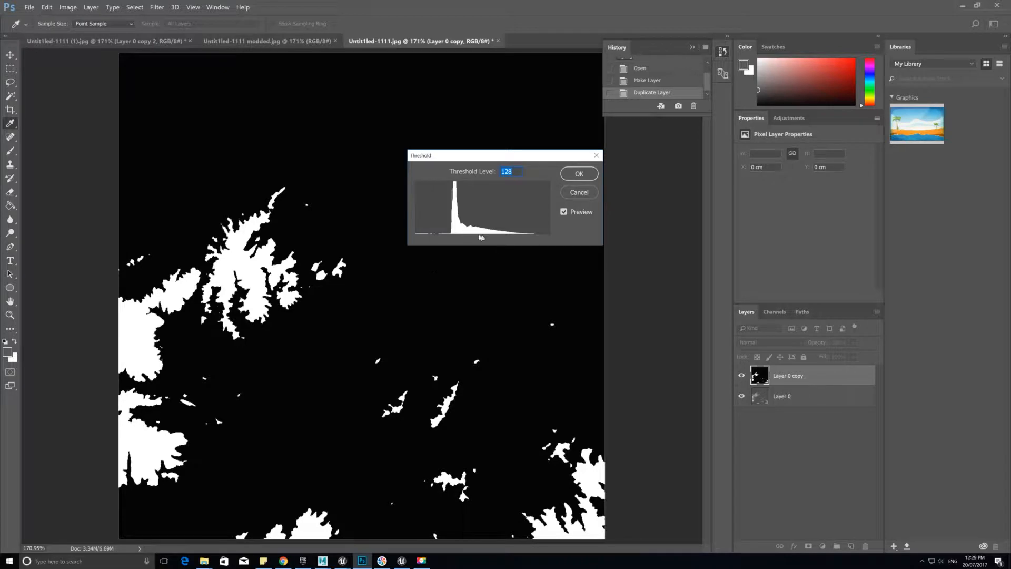
pyautogui.moveTo(482, 240)
pyautogui.mouseDown()
pyautogui.moveTo(452, 240)
pyautogui.moveTo(467, 242)
pyautogui.mouseUp()
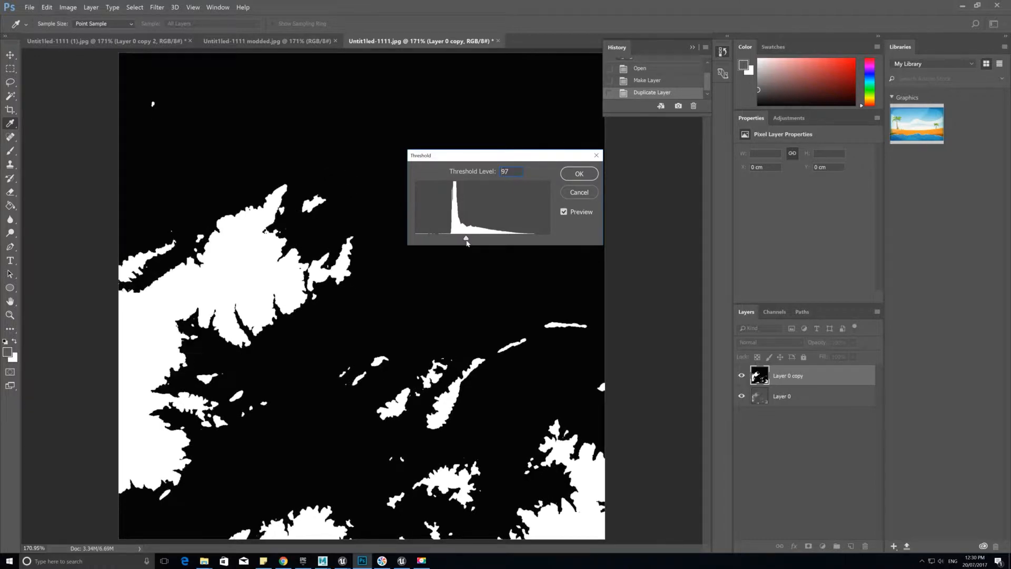
pyautogui.click(578, 174)
pyautogui.press('m')
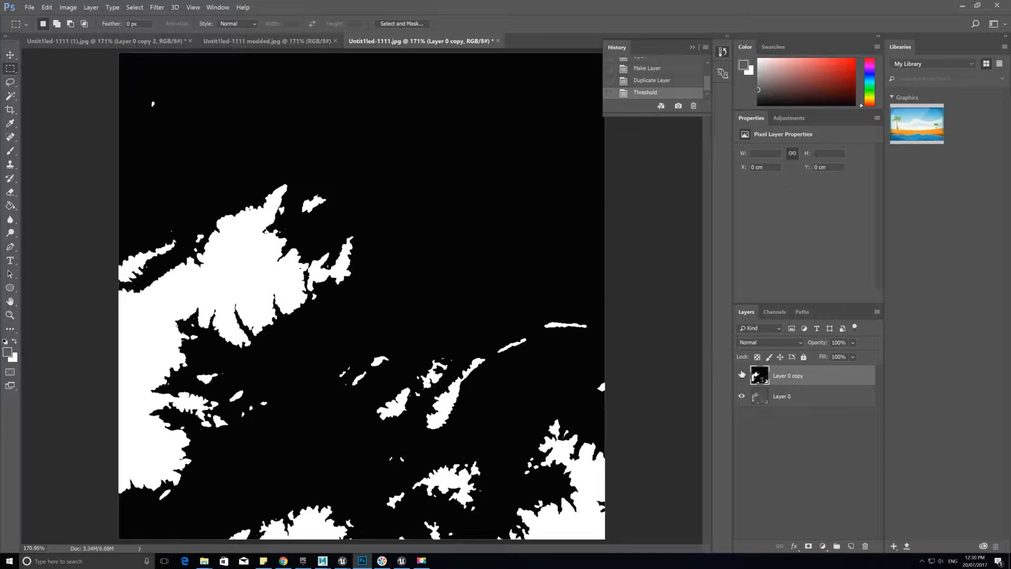
# Compare the thresholded layer with the original heightmap by toggling its visibility
pyautogui.click(742, 375)
pyautogui.click(742, 376)
pyautogui.click(742, 376)
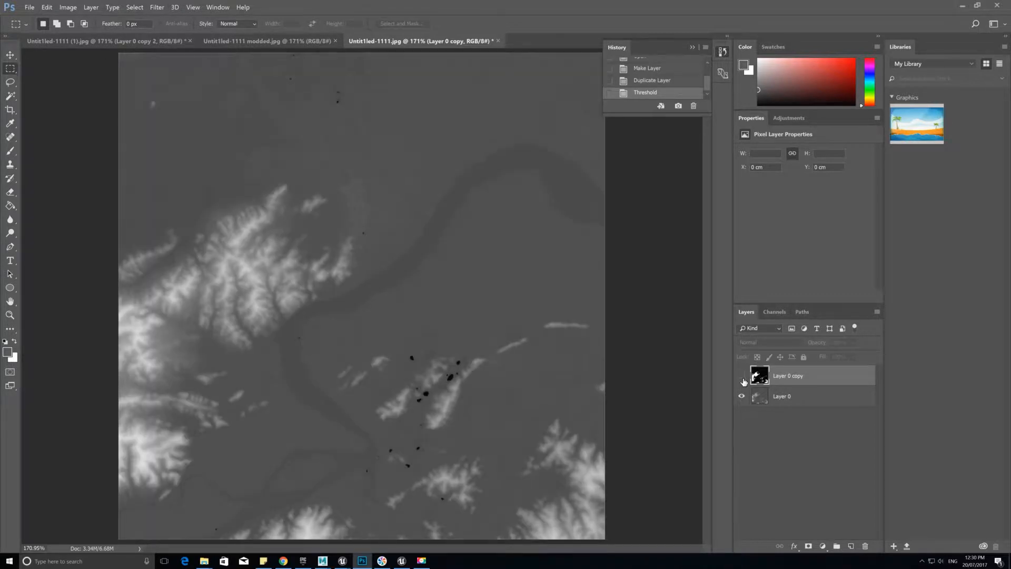
pyautogui.click(742, 376)
pyautogui.click(743, 377)
pyautogui.click(741, 376)
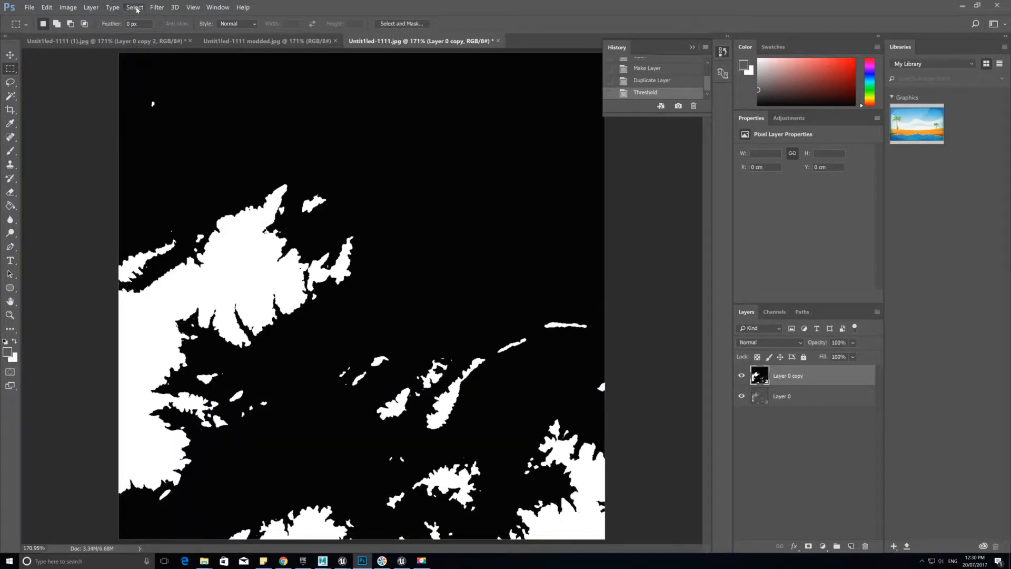
# Select the white mountain areas with Color Range, and hide the thresholded layer
pyautogui.click(135, 7)
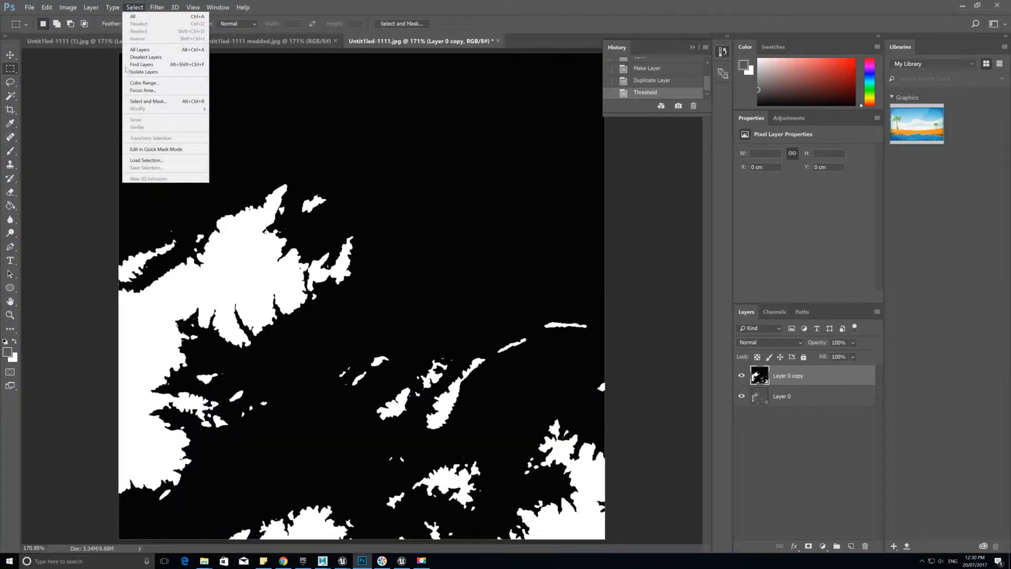
pyautogui.click(151, 83)
pyautogui.click(255, 245)
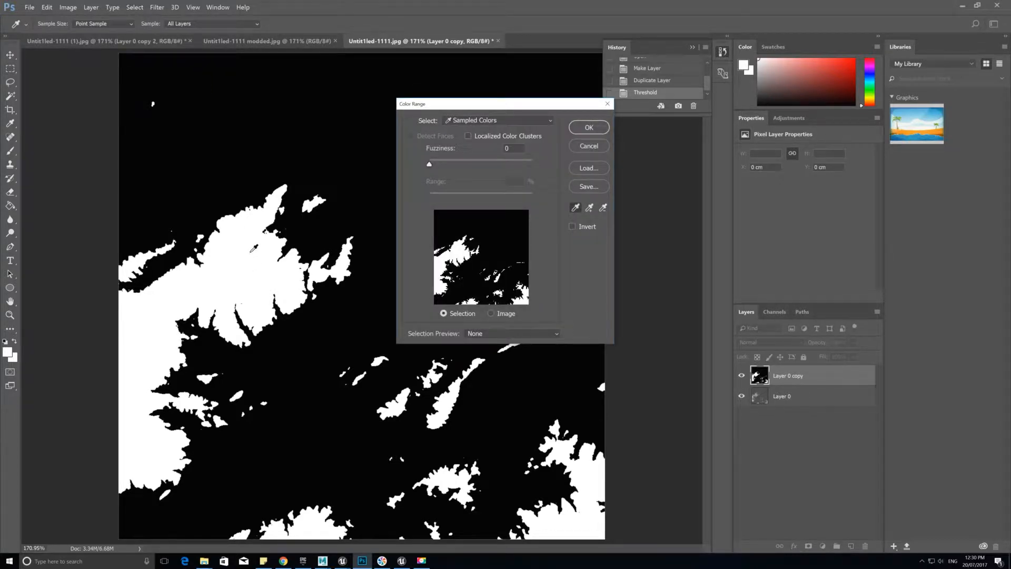
pyautogui.click(598, 128)
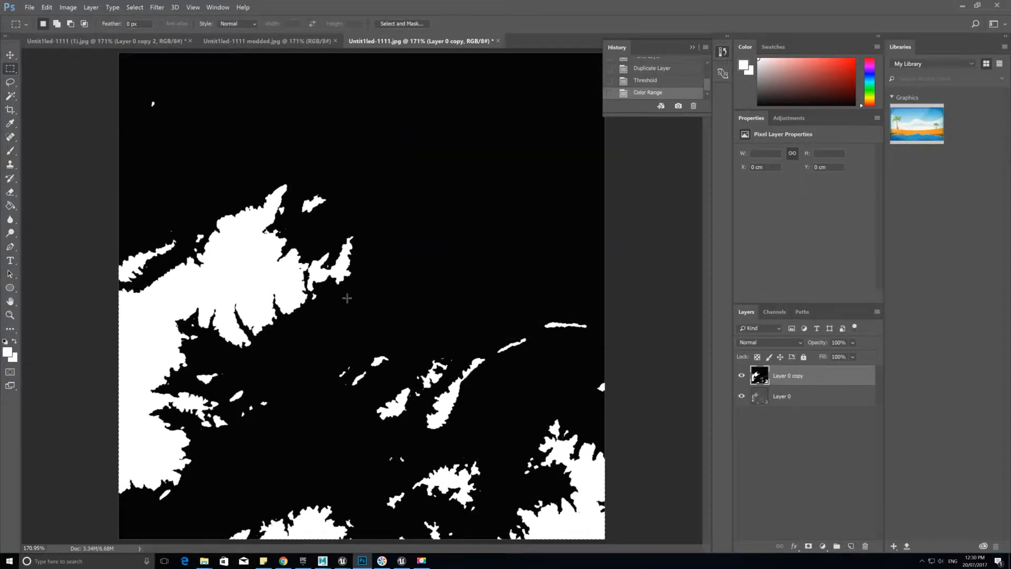
pyautogui.click(741, 376)
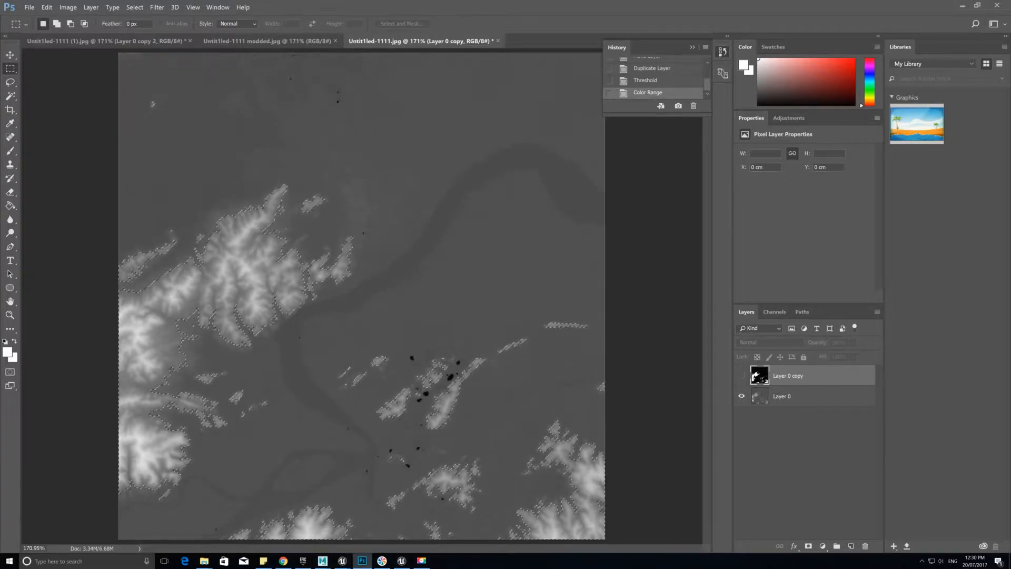
# Try feathering the mountain selection by 5 pixels, and undo the feather
pyautogui.click(157, 7)
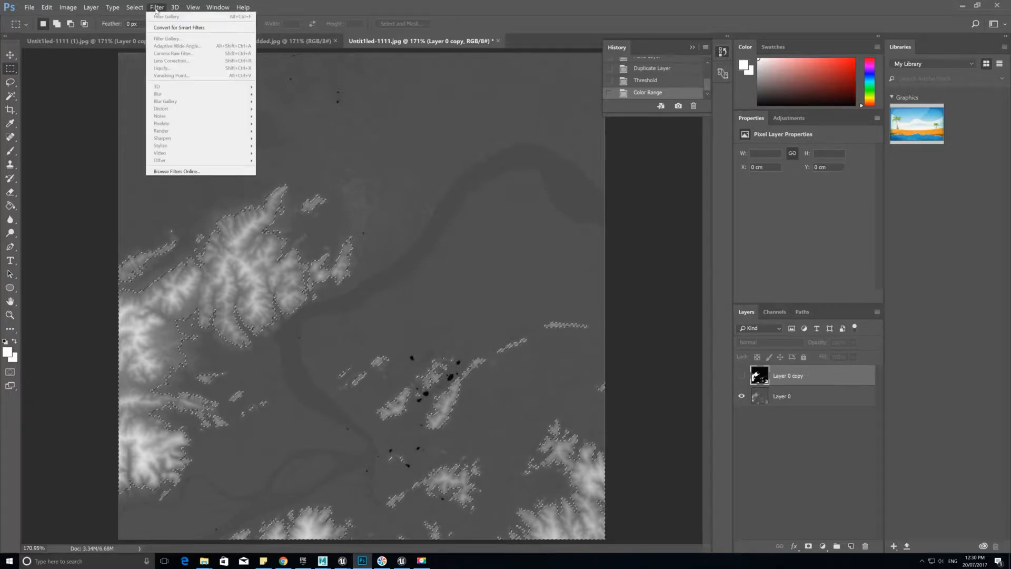
pyautogui.moveTo(135, 7)
pyautogui.moveTo(173, 109)
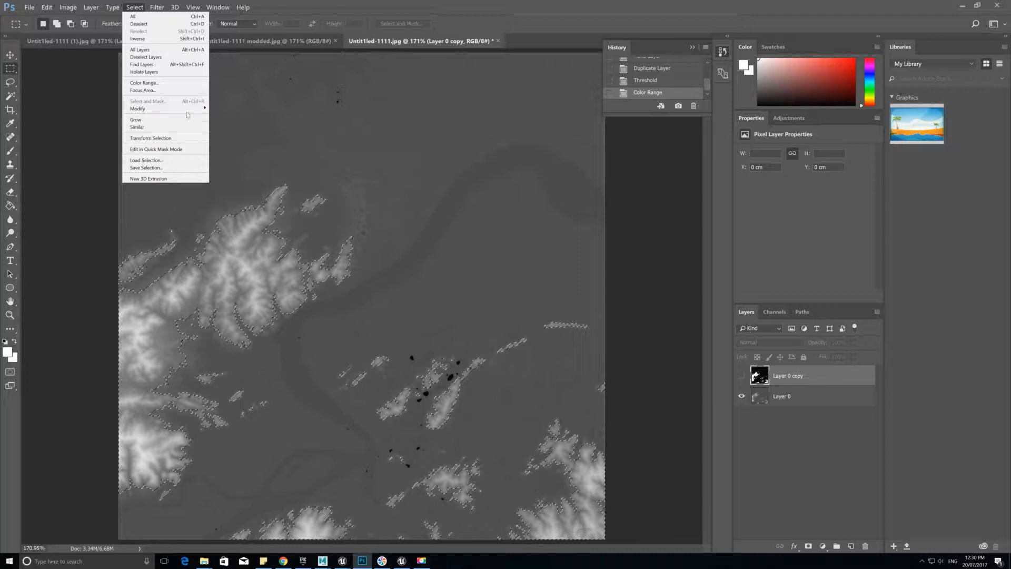
pyautogui.click(233, 139)
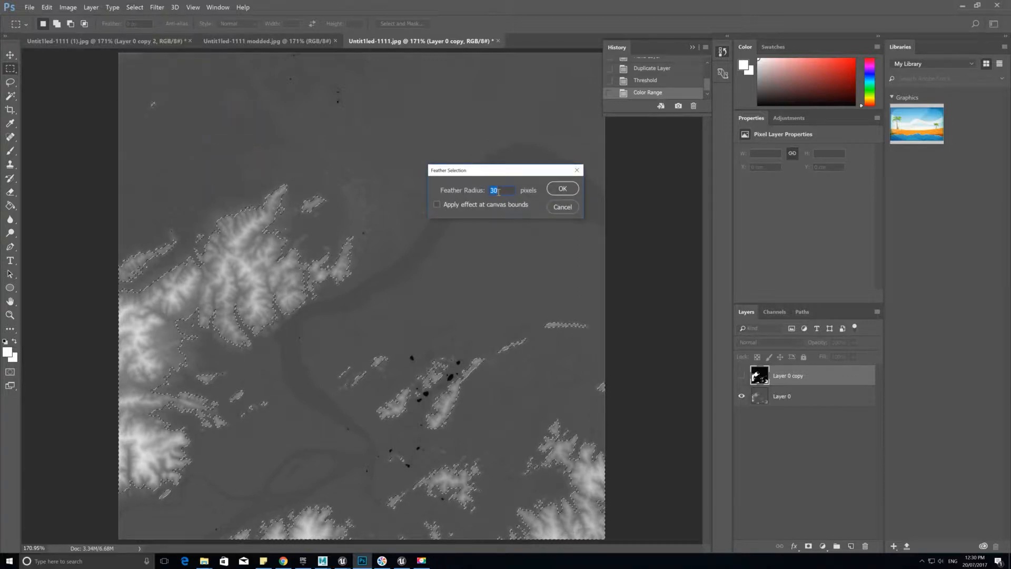
pyautogui.write('5')
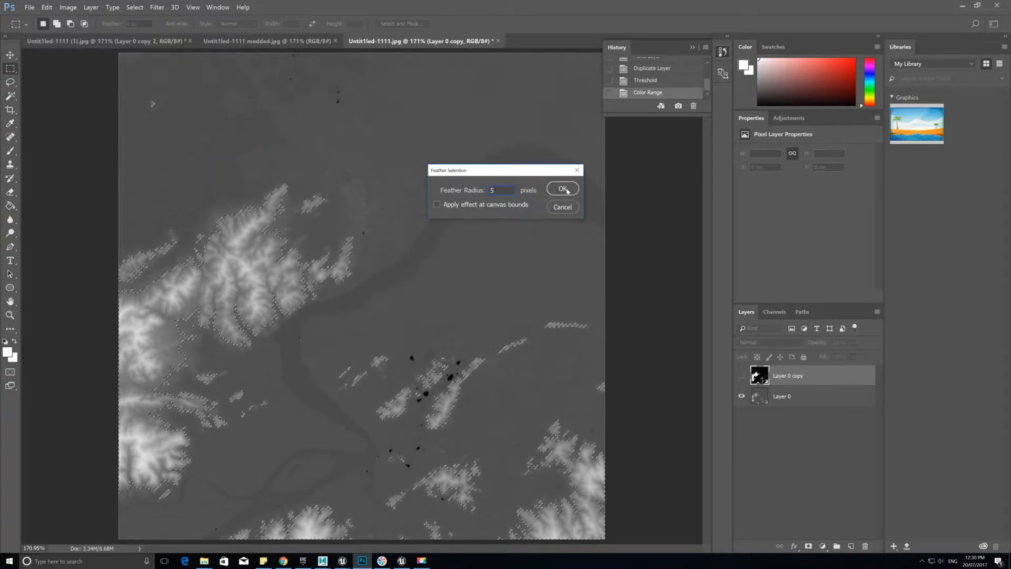
pyautogui.click(563, 189)
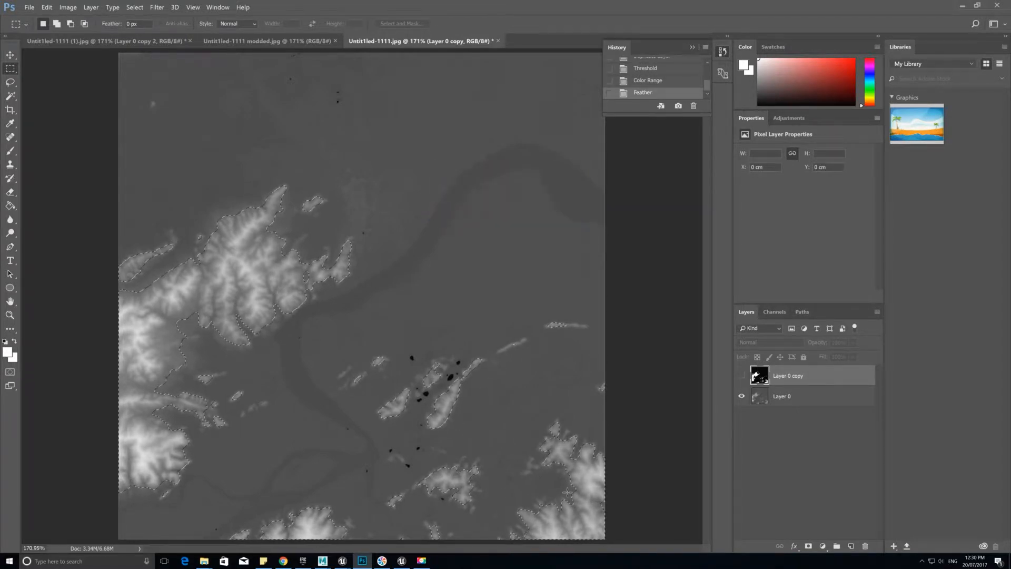
pyautogui.hotkey('ctrl', 'z')
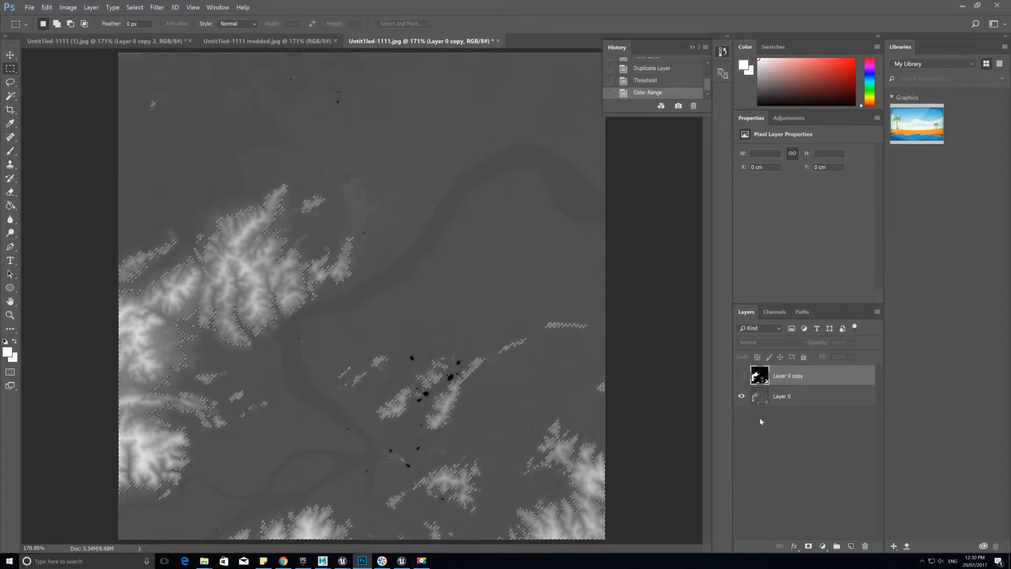
# Duplicate Layer 0 and invert the selection so it covers the flat land instead of the mountains
pyautogui.click(816, 395)
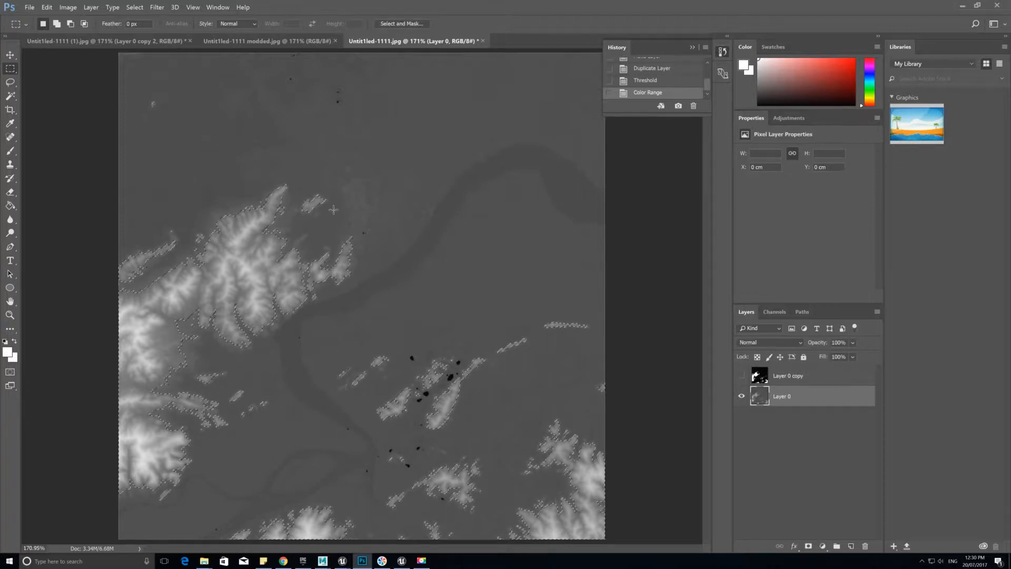
pyautogui.rightClick(778, 396)
pyautogui.click(809, 100)
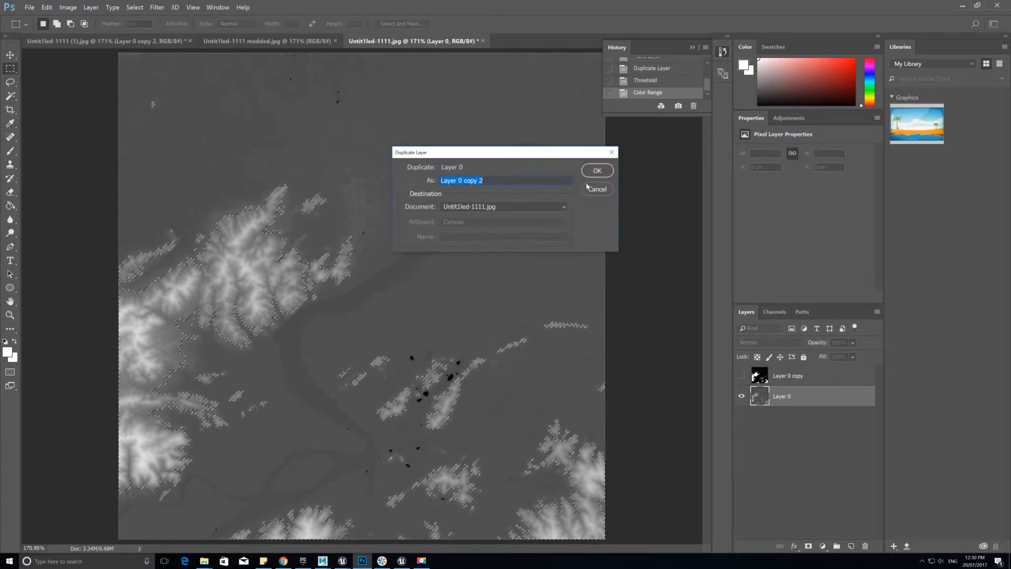
pyautogui.click(598, 170)
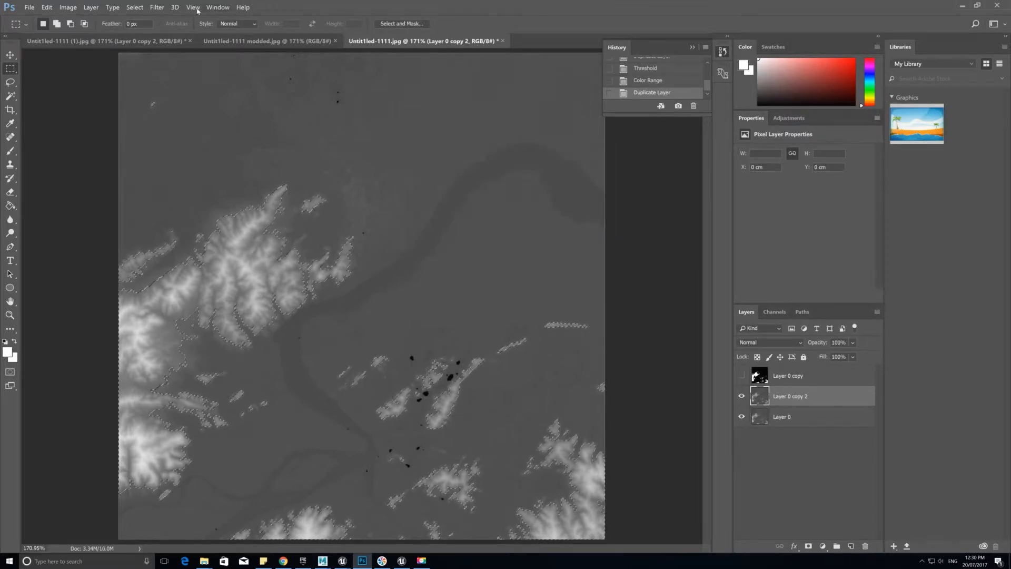
pyautogui.click(135, 8)
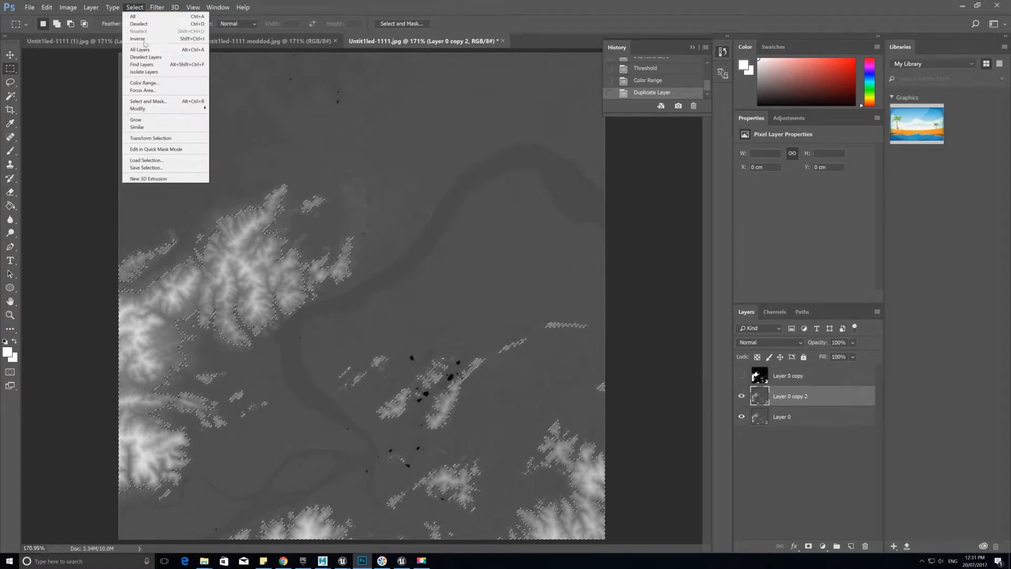
pyautogui.click(153, 38)
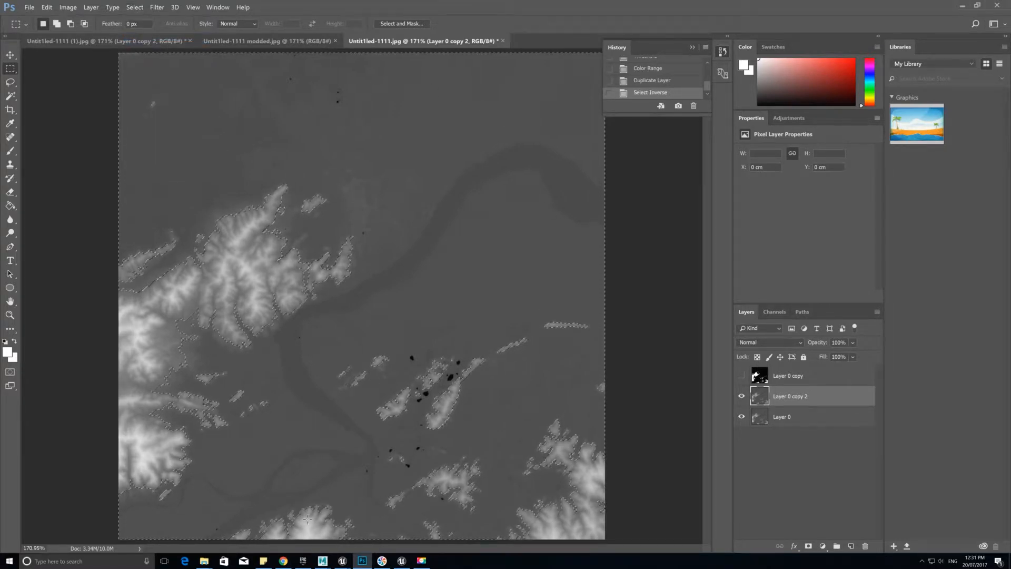
# Posterize the selected flat land on the new layer copy with 4 levels
pyautogui.click(136, 8)
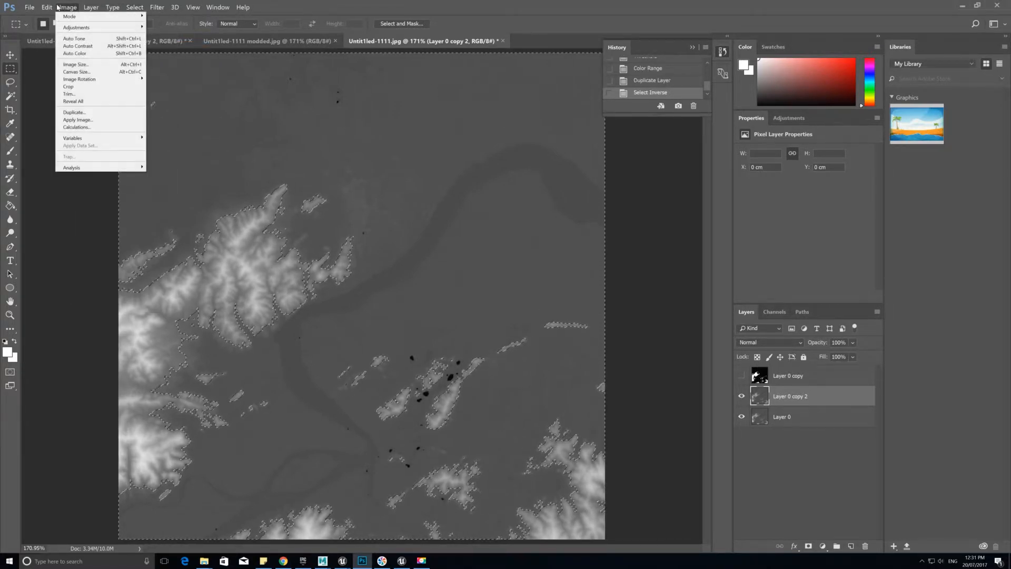
pyautogui.moveTo(68, 8)
pyautogui.moveTo(76, 27)
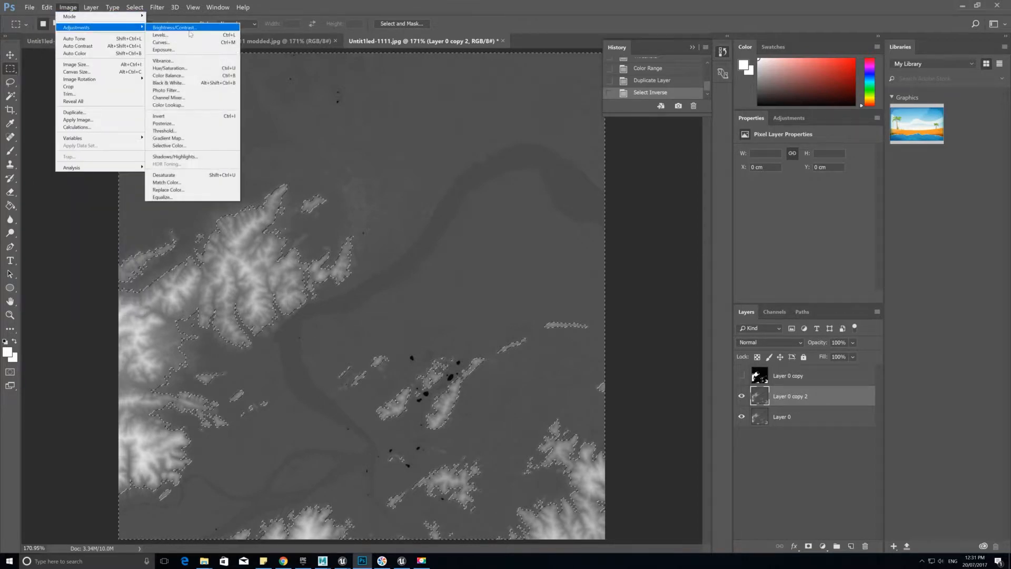
pyautogui.click(164, 123)
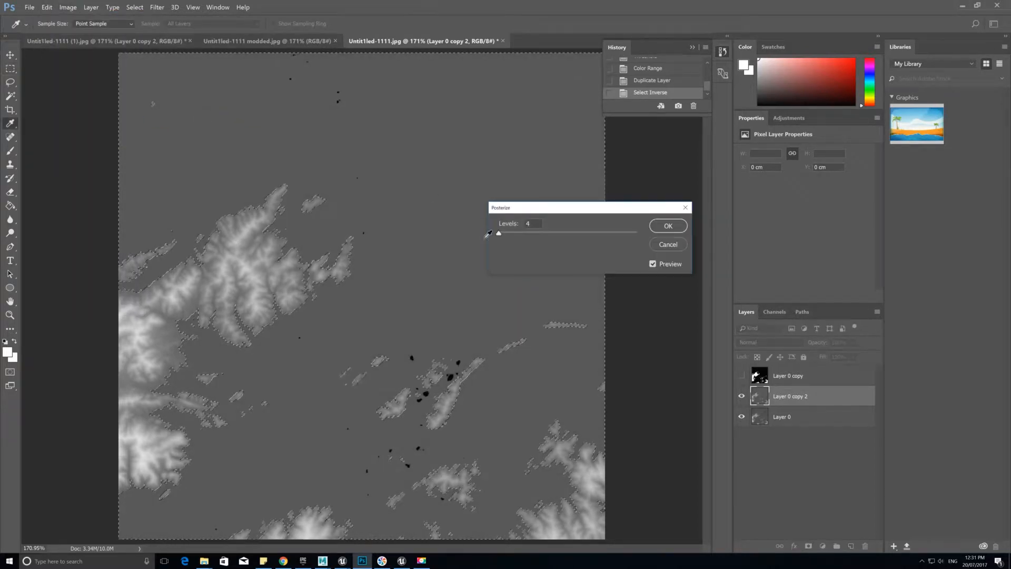
pyautogui.moveTo(499, 233)
pyautogui.mouseDown()
pyautogui.moveTo(510, 234)
pyautogui.moveTo(477, 230)
pyautogui.moveTo(499, 234)
pyautogui.mouseUp()
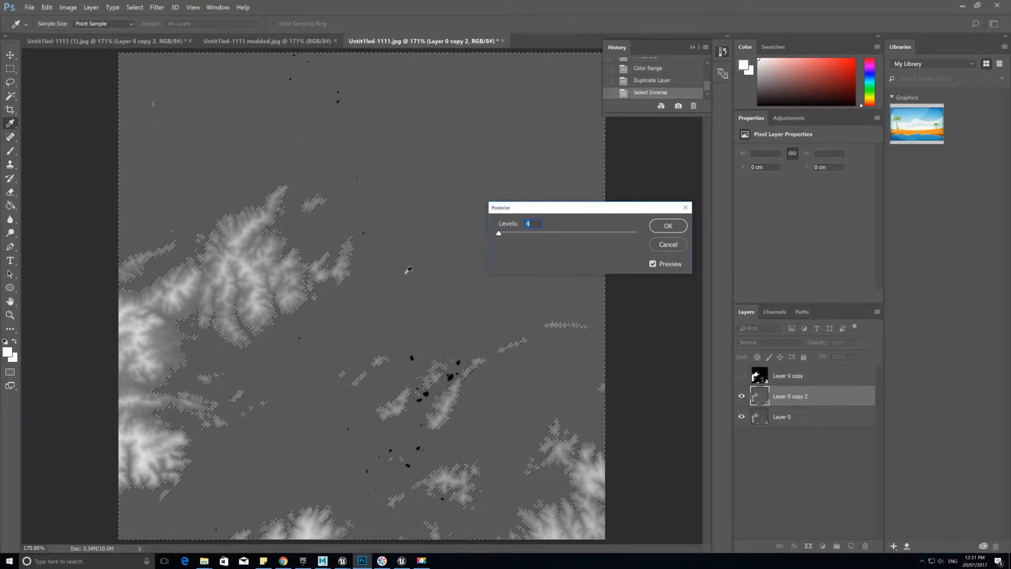
pyautogui.click(656, 232)
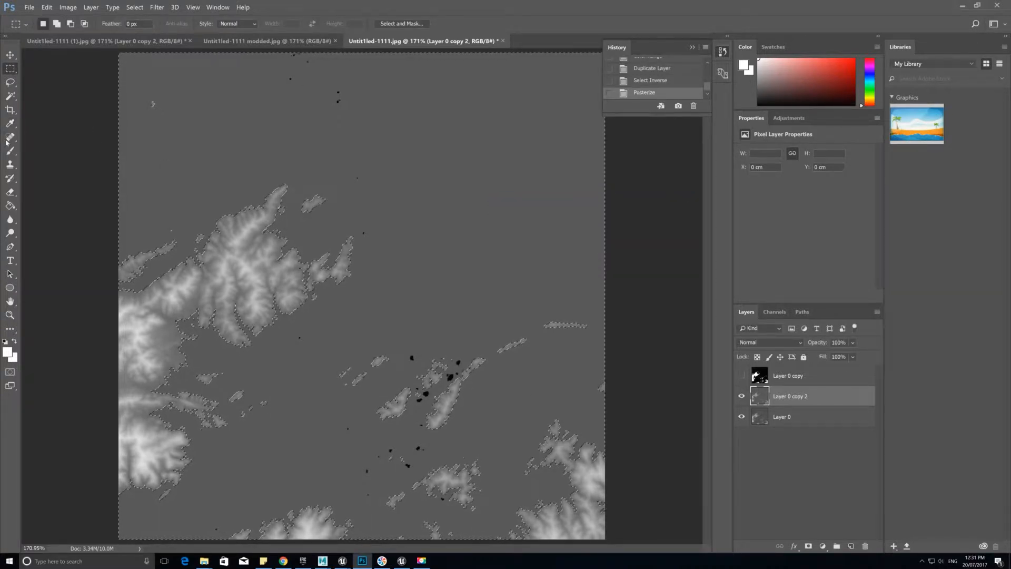
# Sample the posterized flat land's grey as the foreground colour
pyautogui.press('i')
pyautogui.click(534, 182)
pyautogui.press('m')
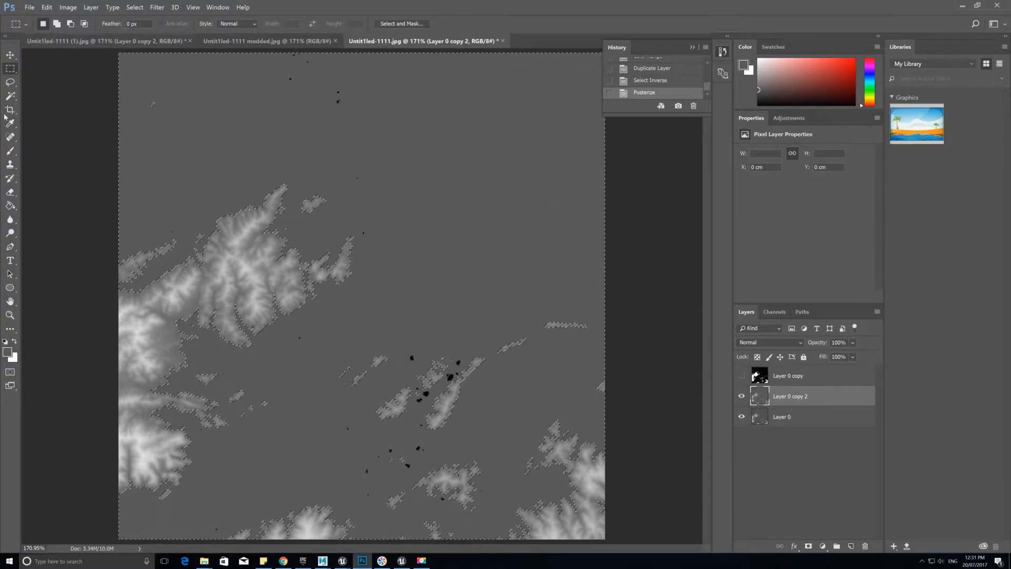
# Set up the Brush tool with the 24 px square tip from the Square Brushes set
pyautogui.click(10, 151)
pyautogui.click(53, 24)
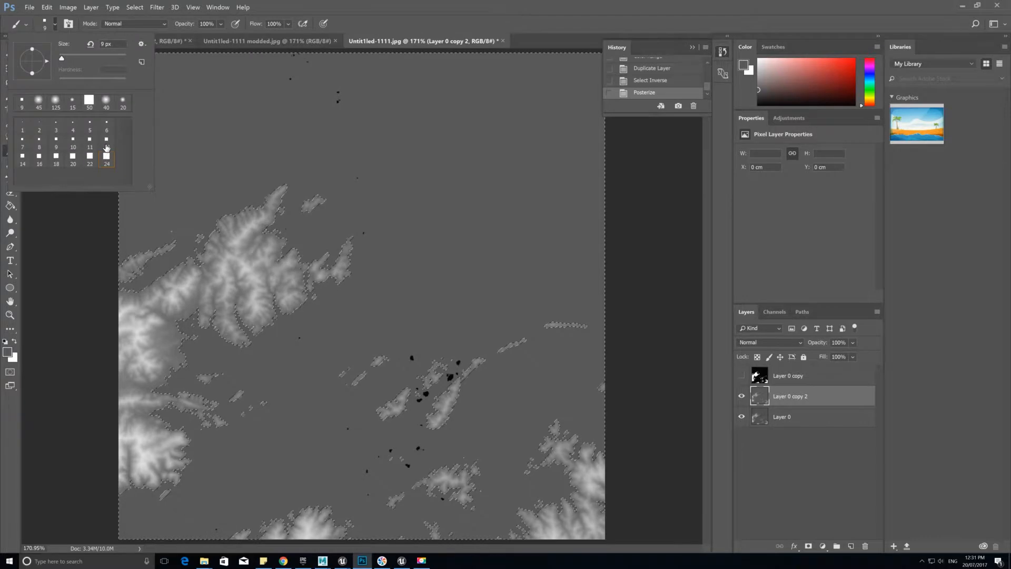
pyautogui.click(144, 45)
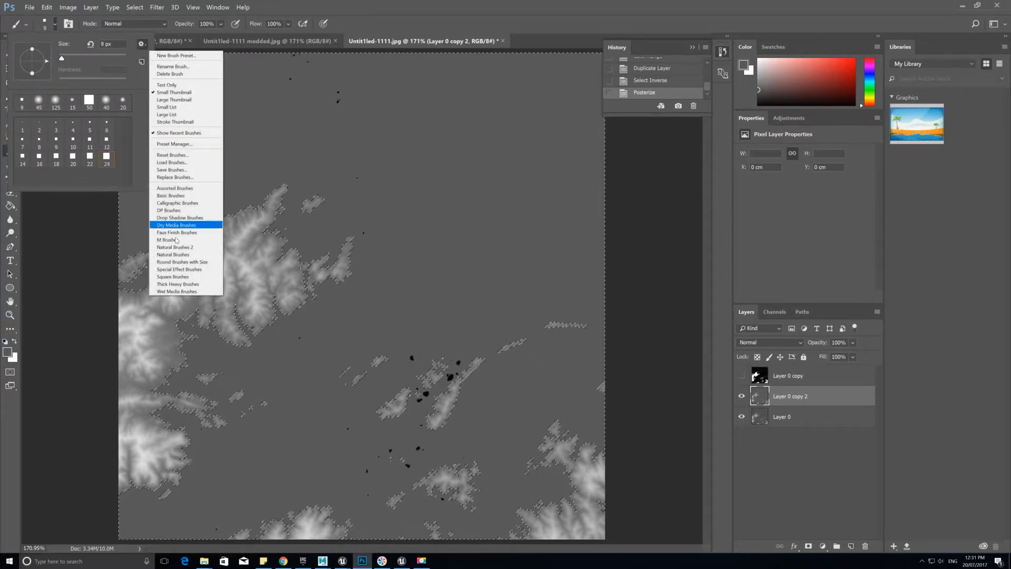
pyautogui.click(187, 277)
pyautogui.click(472, 210)
pyautogui.click(107, 161)
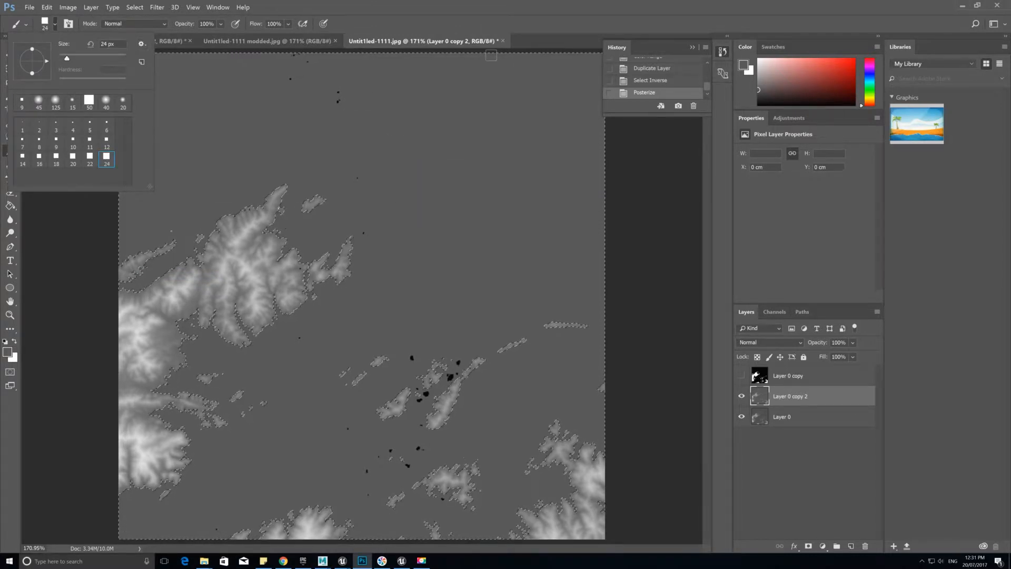
# Paint the sampled grey over all the black artefacts in the selected flat land on Layer 0 copy 2
pyautogui.click(963, 139)
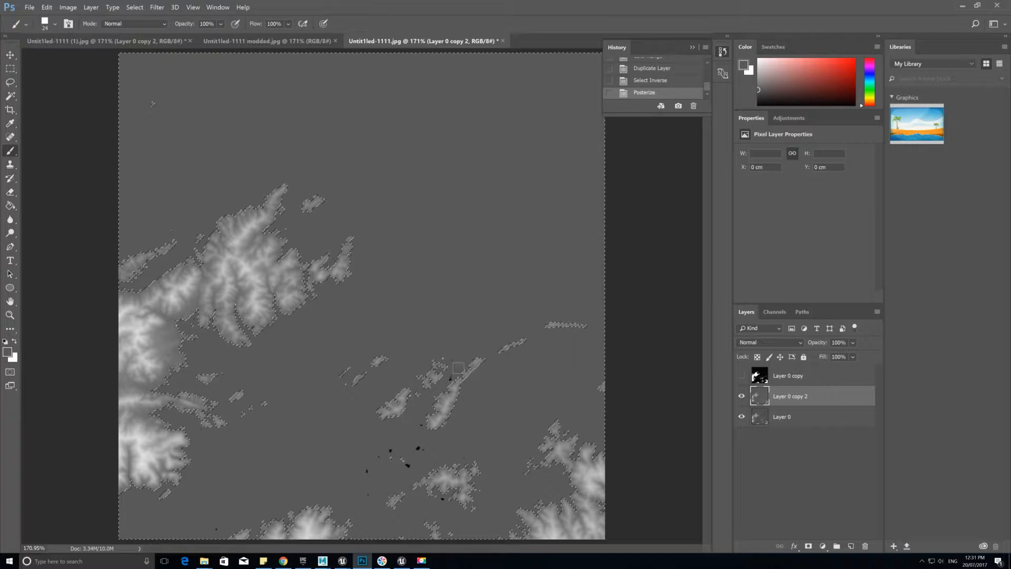
pyautogui.click(502, 409)
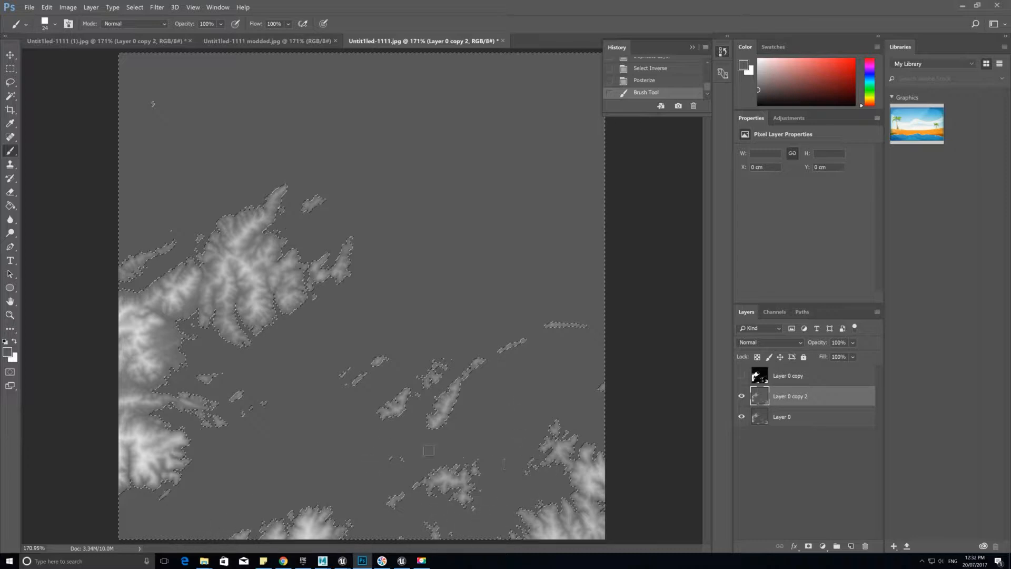
pyautogui.click(475, 332)
pyautogui.click(10, 68)
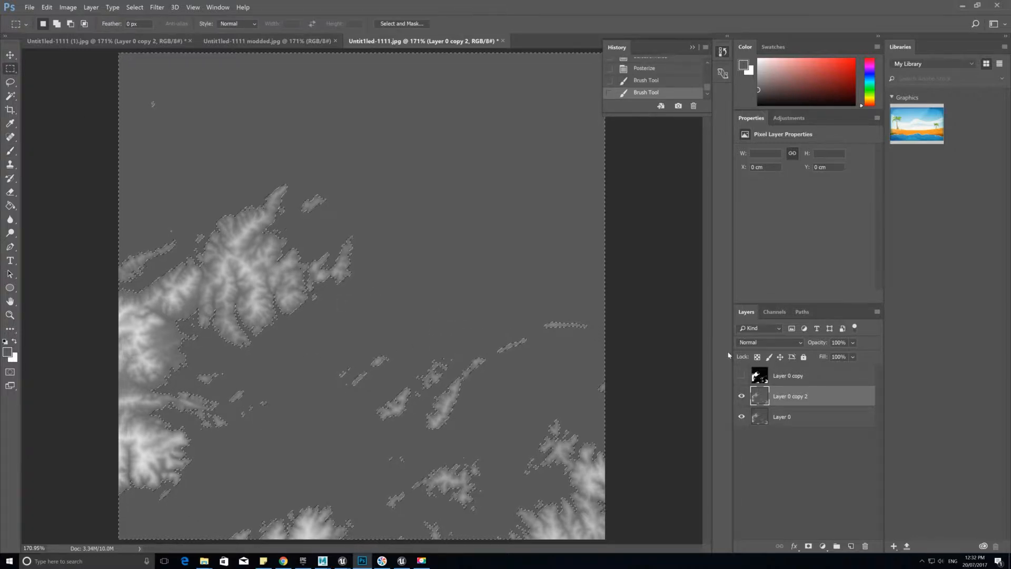
# Compare Layer 0 copy 2 with the original terrain by toggling its visibility, leaving it hidden
pyautogui.click(741, 396)
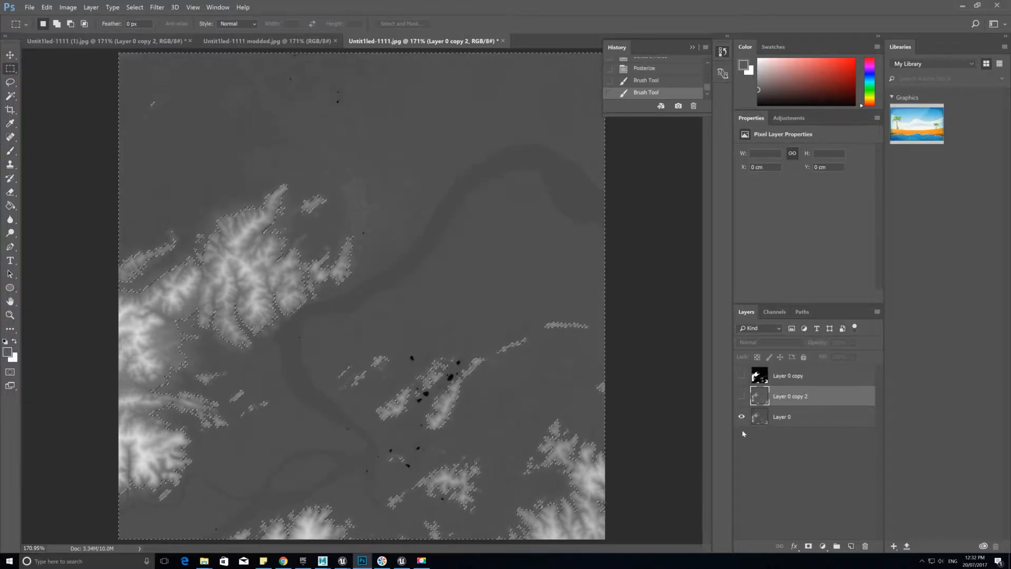
pyautogui.click(742, 396)
pyautogui.click(741, 398)
pyautogui.click(740, 395)
pyautogui.click(741, 396)
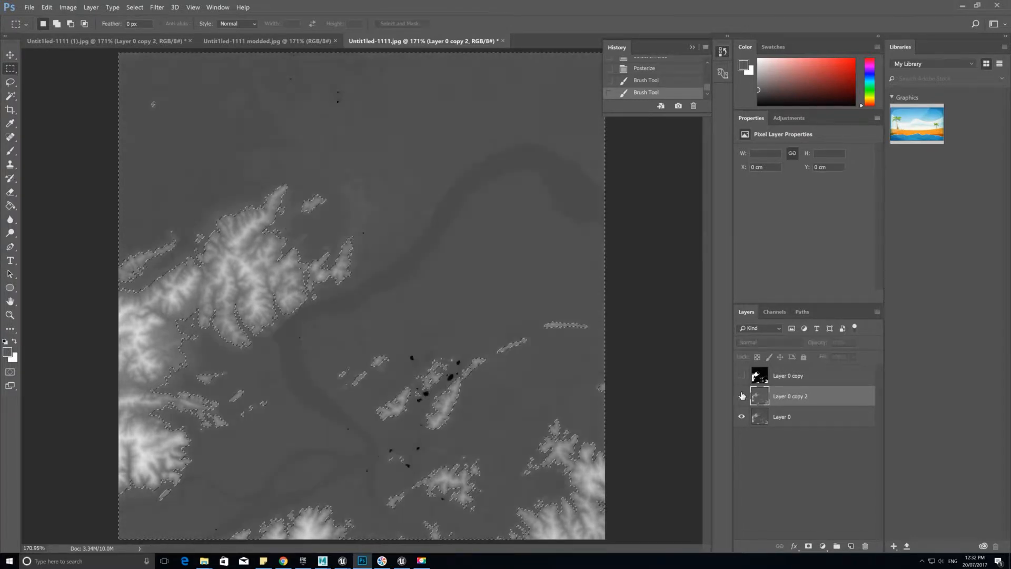
# Duplicate Layer 0 and increase the contrast of the selected flat land on the new copy with Brightness/Contrast
pyautogui.click(799, 418)
pyautogui.rightClick(795, 417)
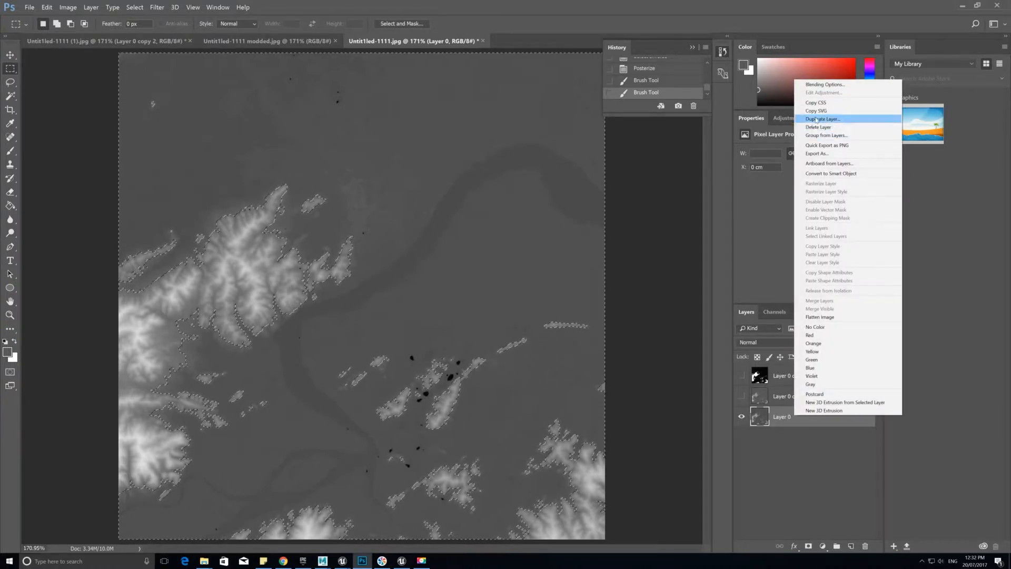
pyautogui.click(815, 119)
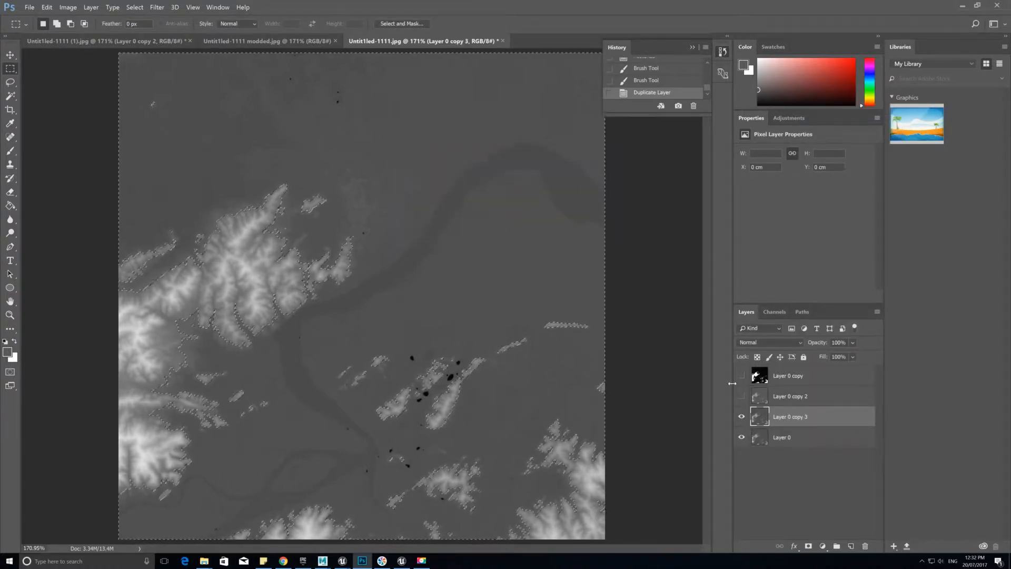
pyautogui.click(112, 8)
pyautogui.moveTo(67, 8)
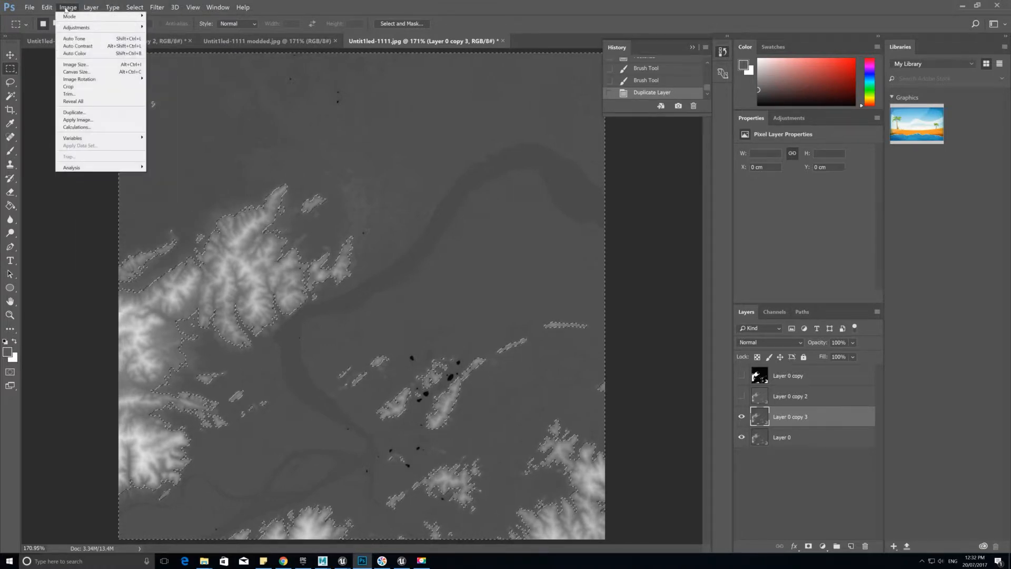
pyautogui.moveTo(75, 26)
pyautogui.click(174, 27)
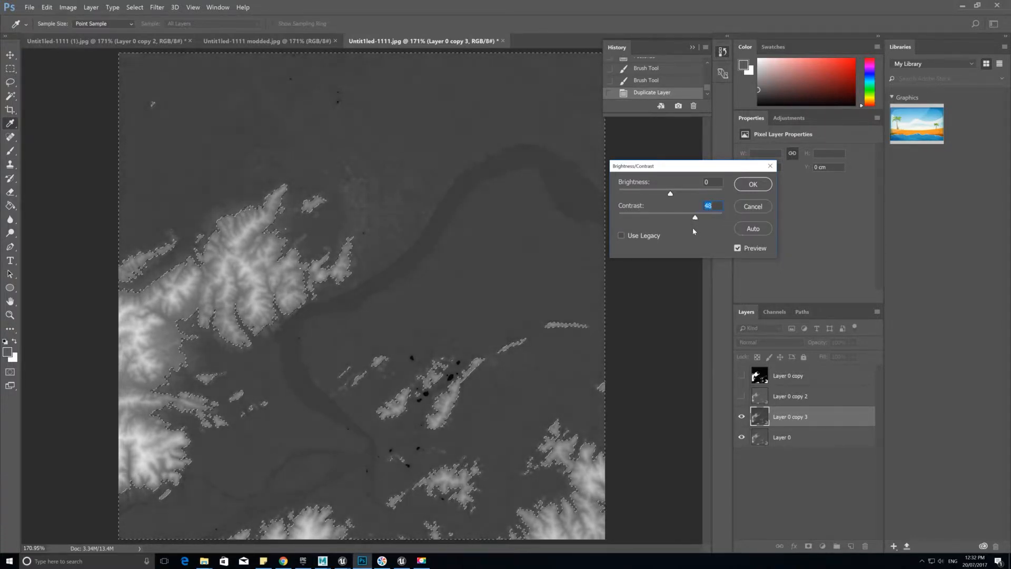
pyautogui.click(753, 185)
# Posterize the selected flat land on Layer 0 copy 3 with 5 levels so the river separates from the land
pyautogui.click(91, 7)
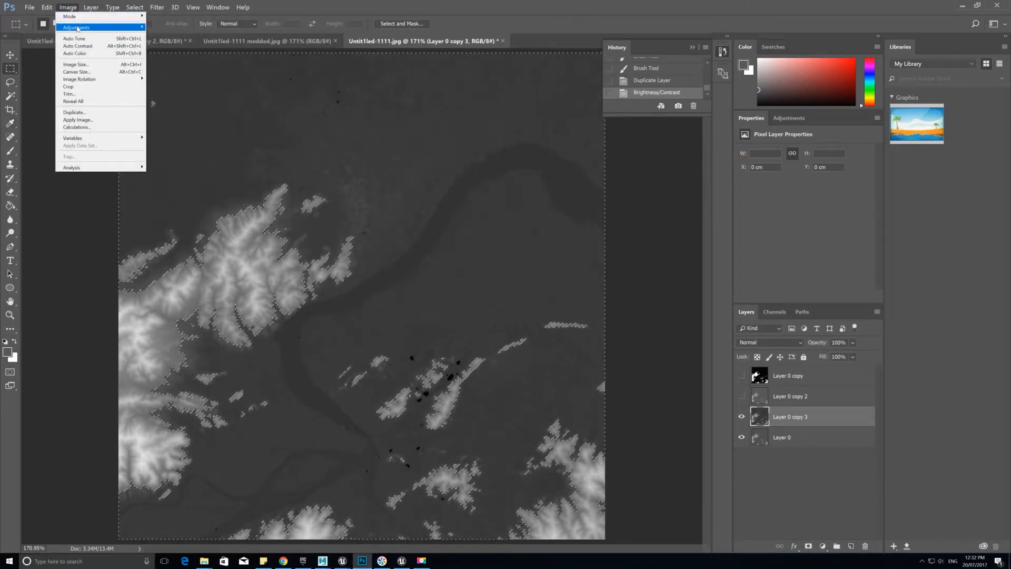
pyautogui.moveTo(77, 28)
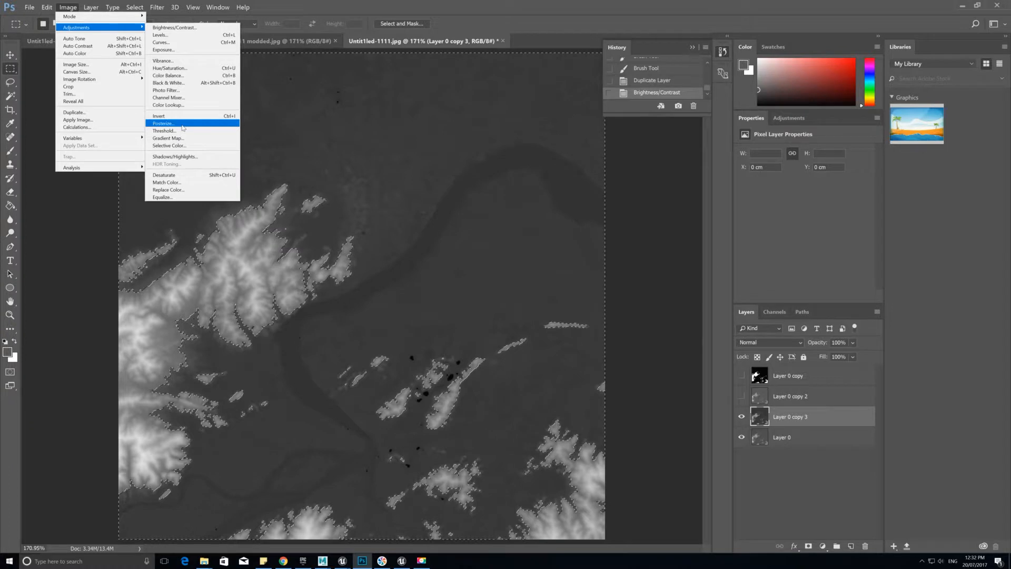
pyautogui.click(164, 123)
pyautogui.moveTo(504, 233); pyautogui.dragTo(499, 234)
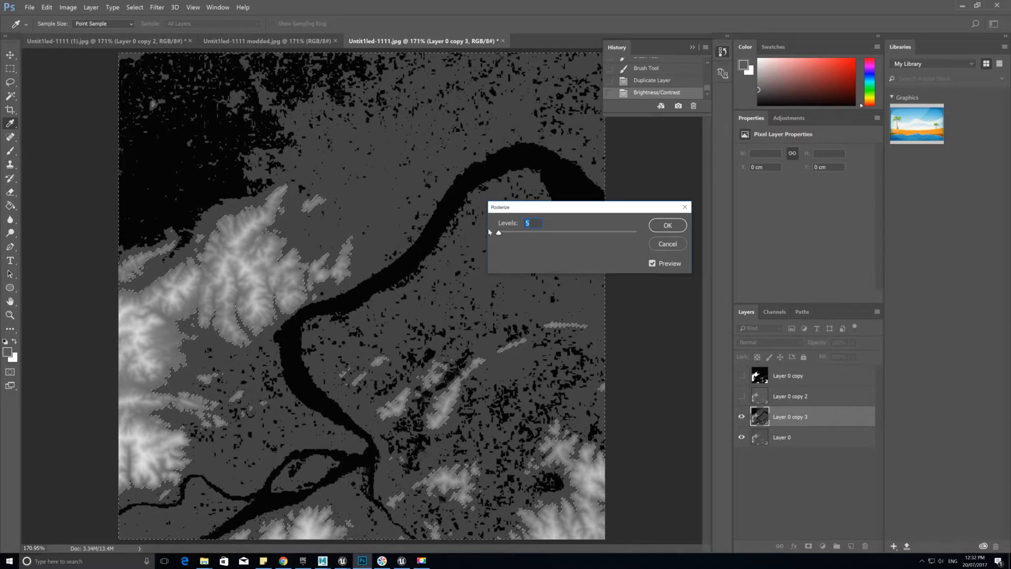
pyautogui.moveTo(500, 236); pyautogui.dragTo(505, 237)
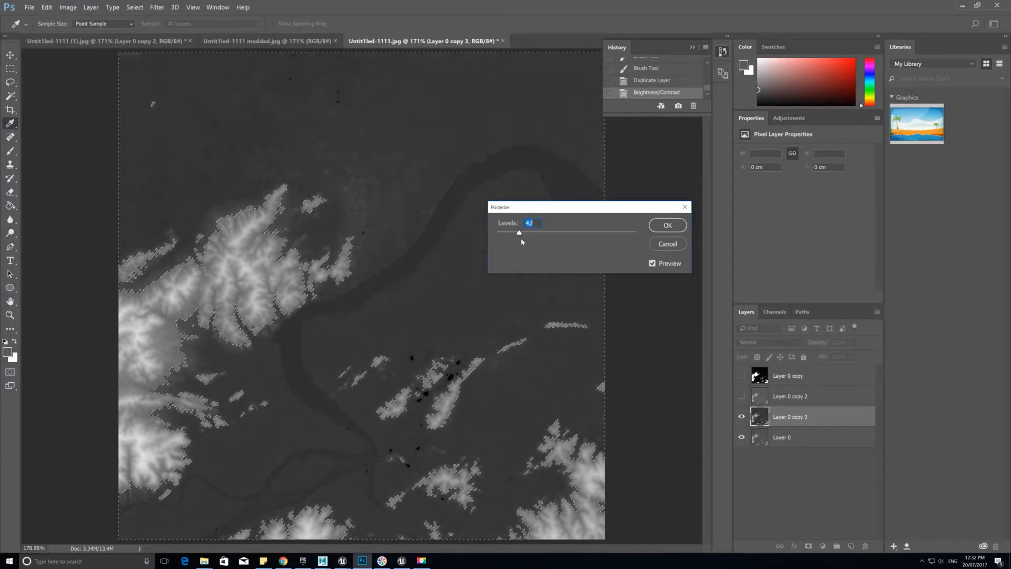
pyautogui.moveTo(535, 240); pyautogui.dragTo(551, 240)
pyautogui.moveTo(513, 237); pyautogui.dragTo(499, 234)
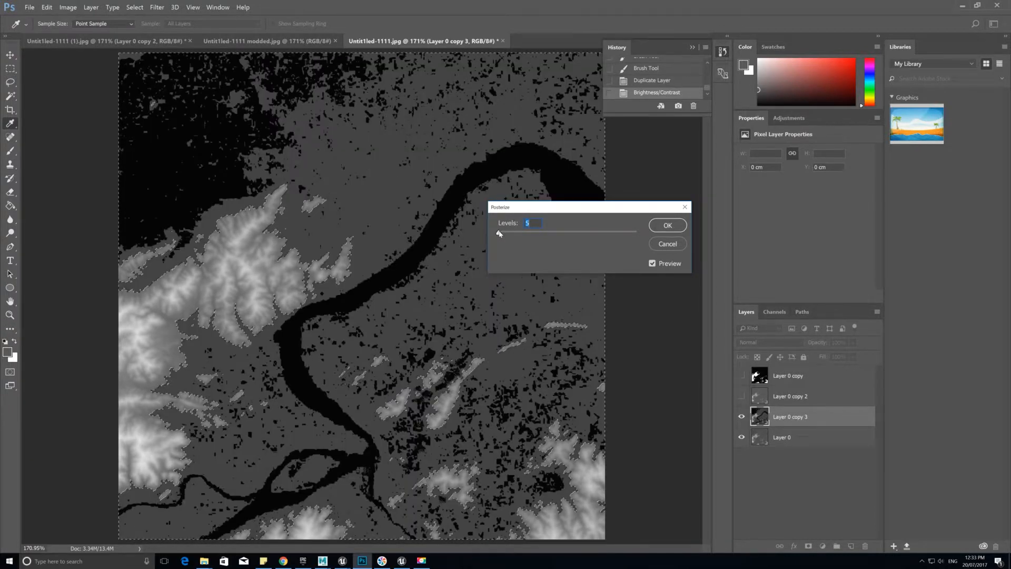
pyautogui.click(667, 226)
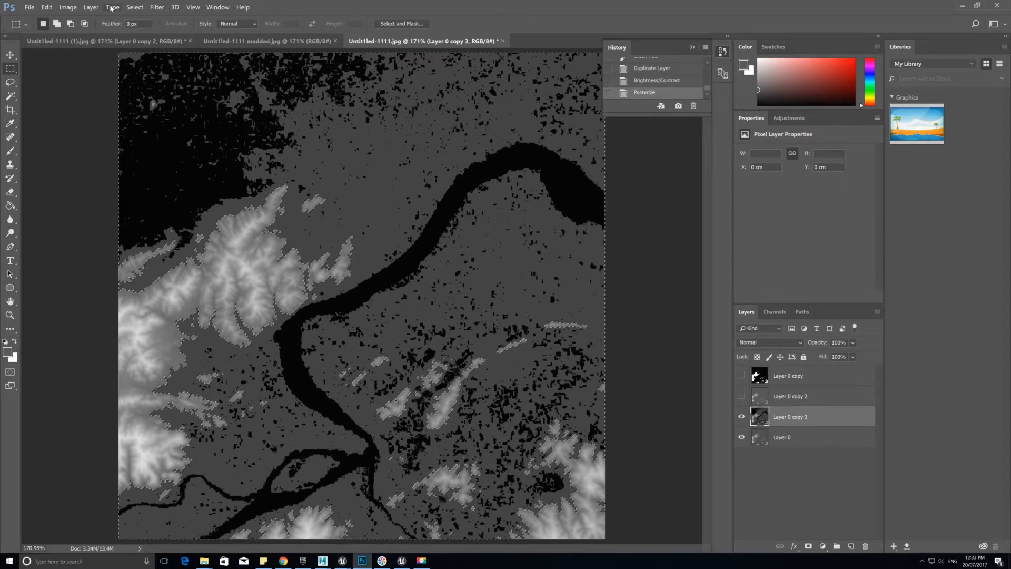
# Select the black posterized areas using Color Range with sampled colours and fuzziness 0, and switch to the Lasso tool
pyautogui.click(135, 7)
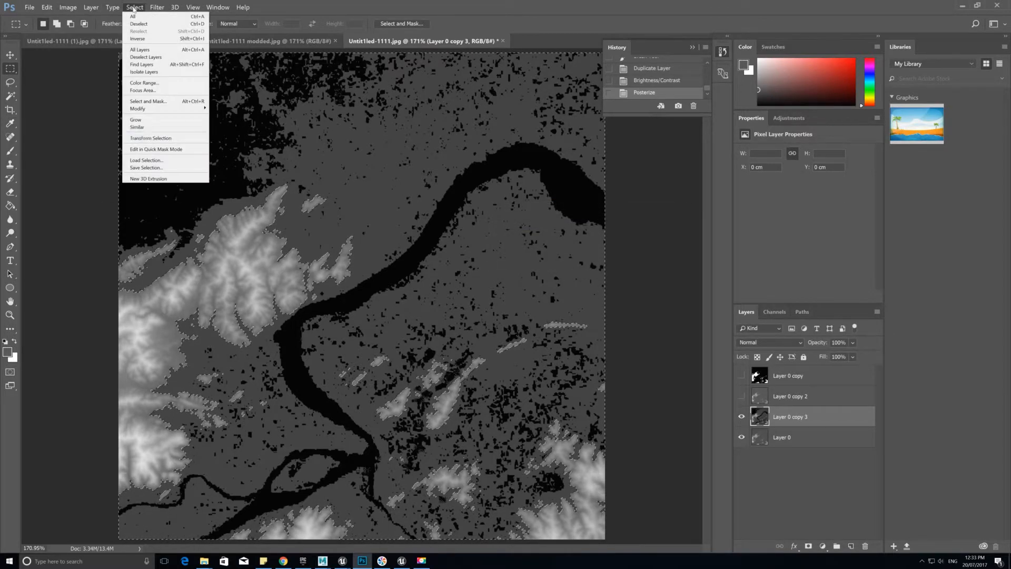
pyautogui.click(142, 82)
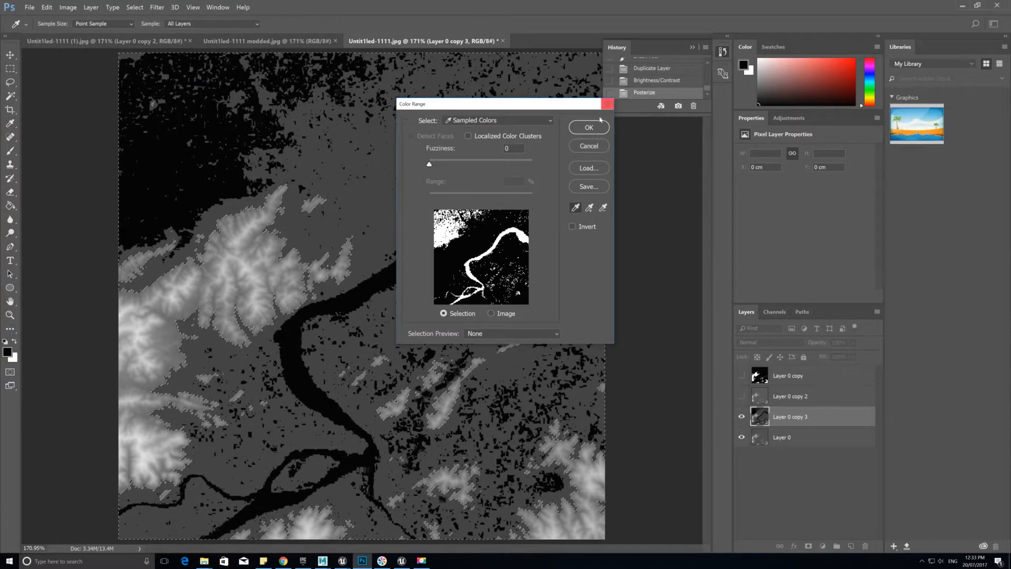
pyautogui.click(588, 127)
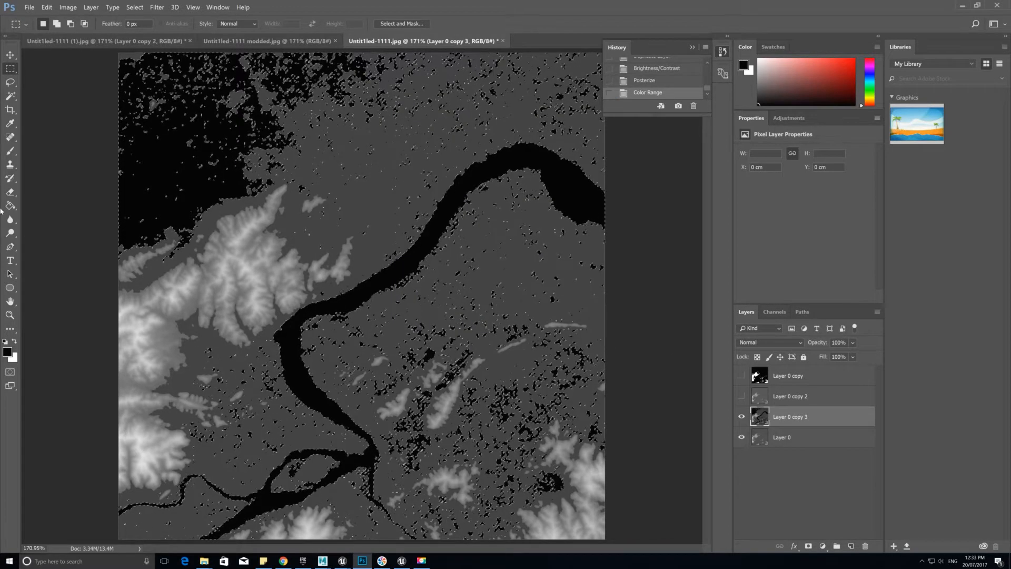
pyautogui.click(10, 82)
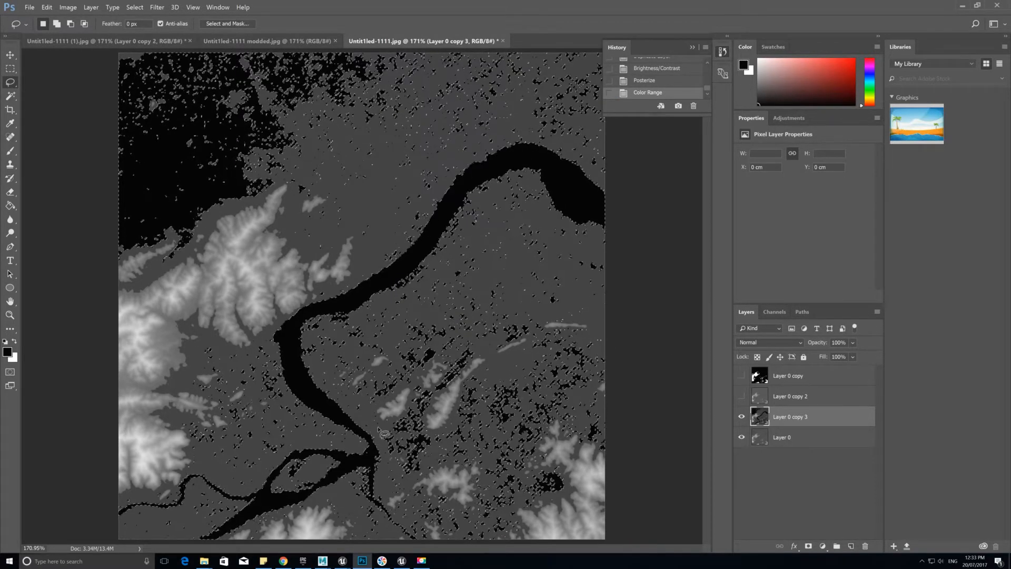
pyautogui.press('alt')
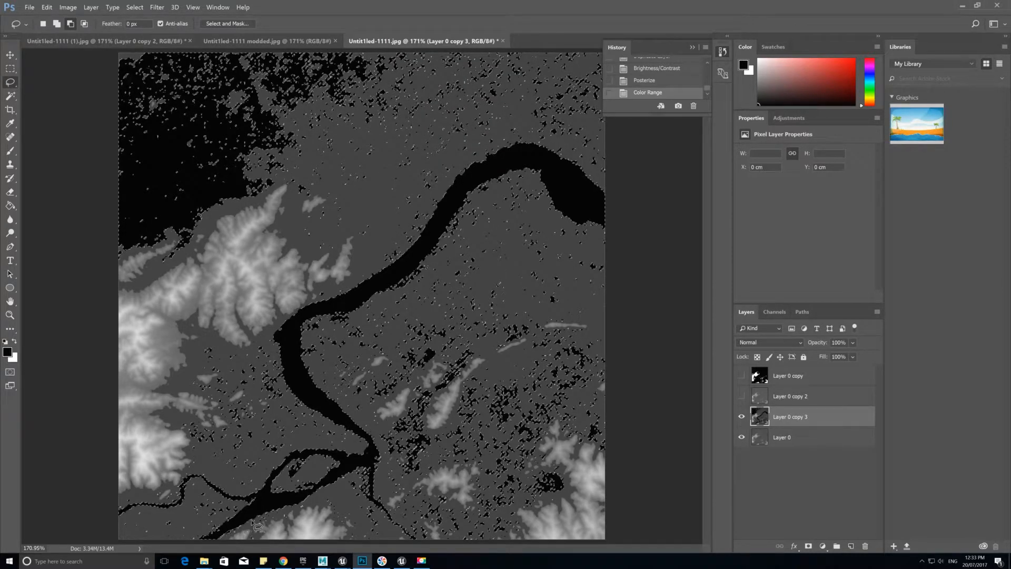
pyautogui.moveTo(307, 513); pyautogui.dragTo(322, 533)
pyautogui.hotkey('ctrl', 'z')
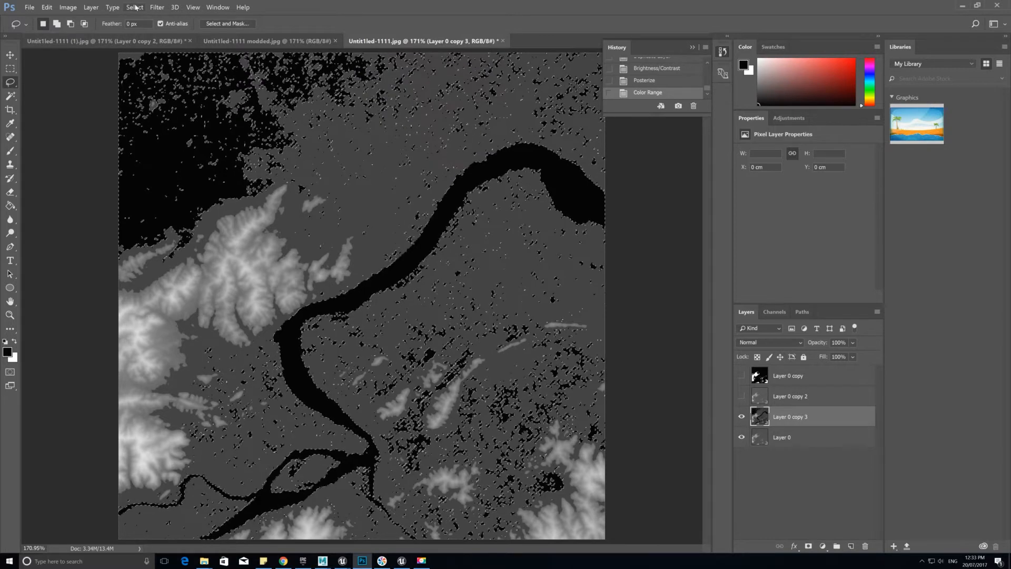
# Smooth the black-area selection twice with a sample radius of 5 pixels
pyautogui.click(134, 8)
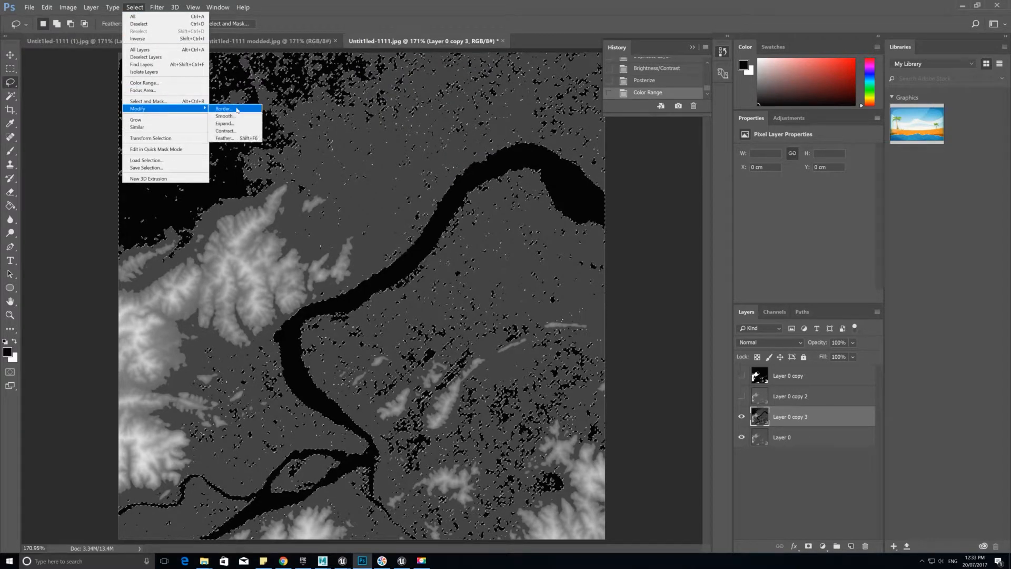
pyautogui.click(239, 118)
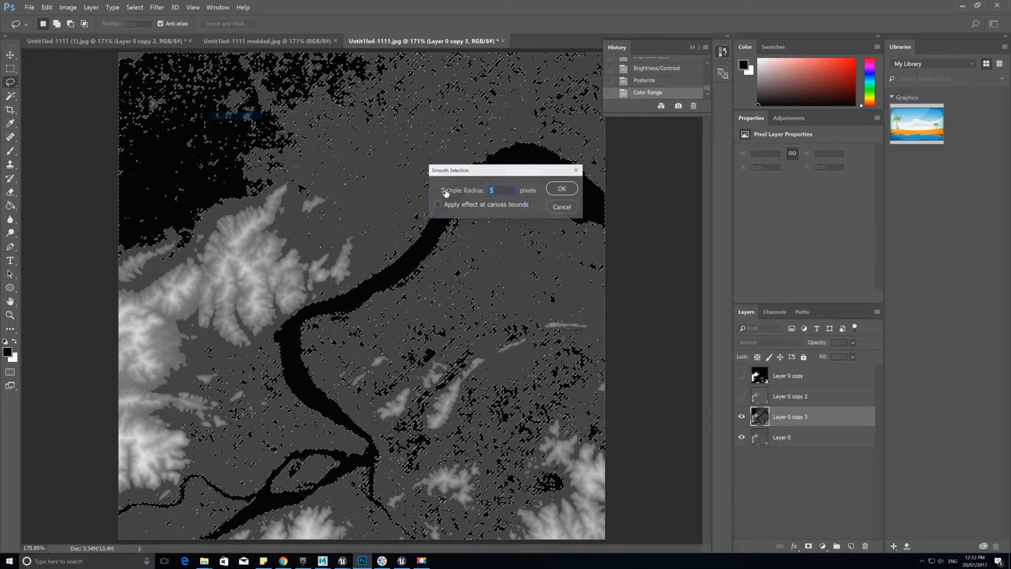
pyautogui.click(562, 189)
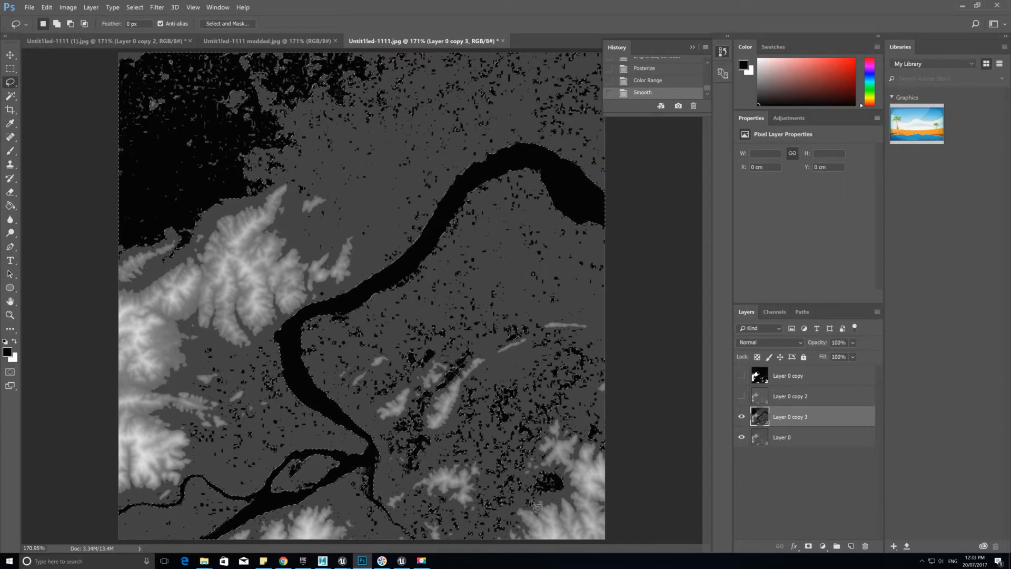
pyautogui.click(157, 7)
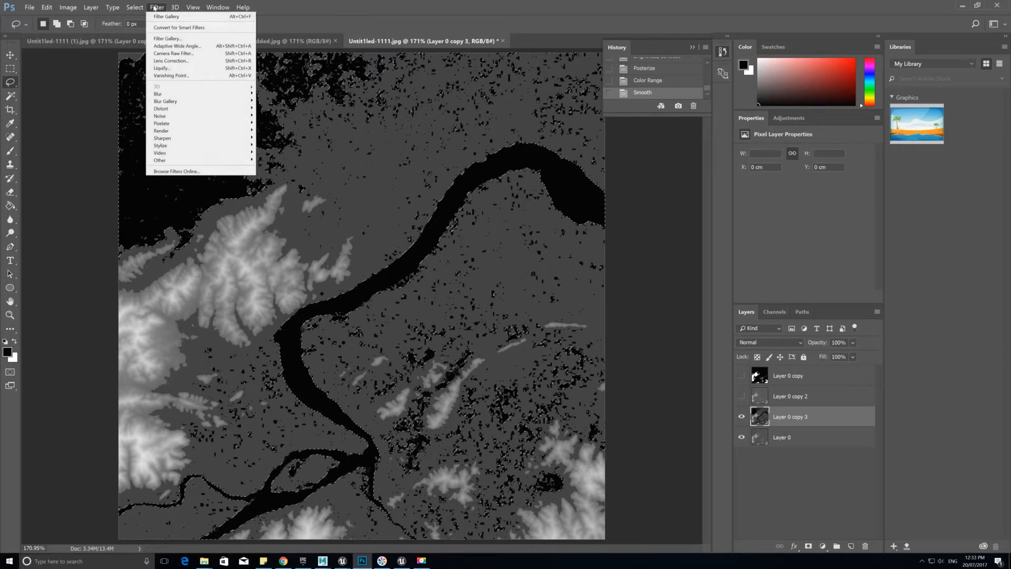
pyautogui.moveTo(135, 7)
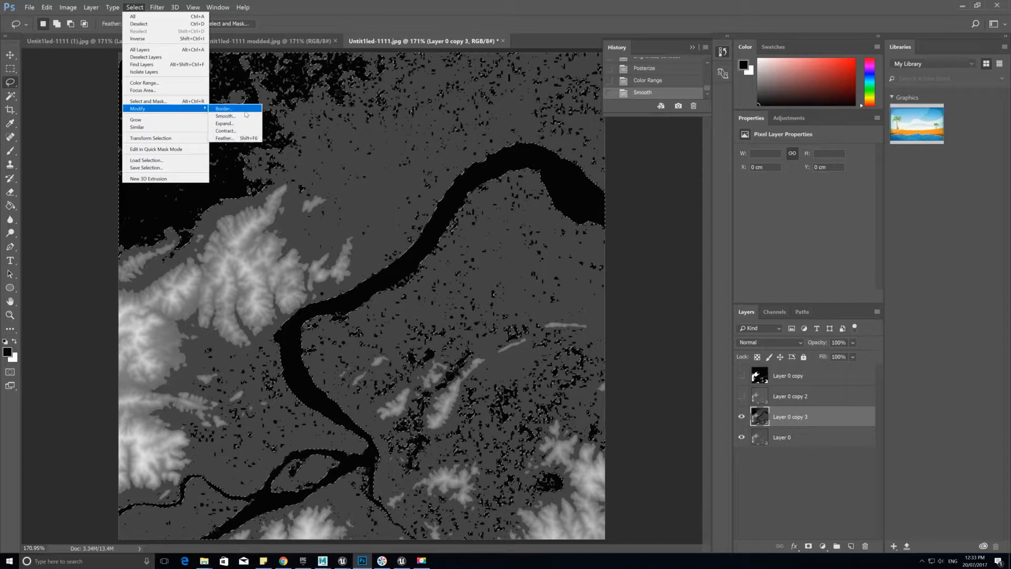
pyautogui.click(225, 116)
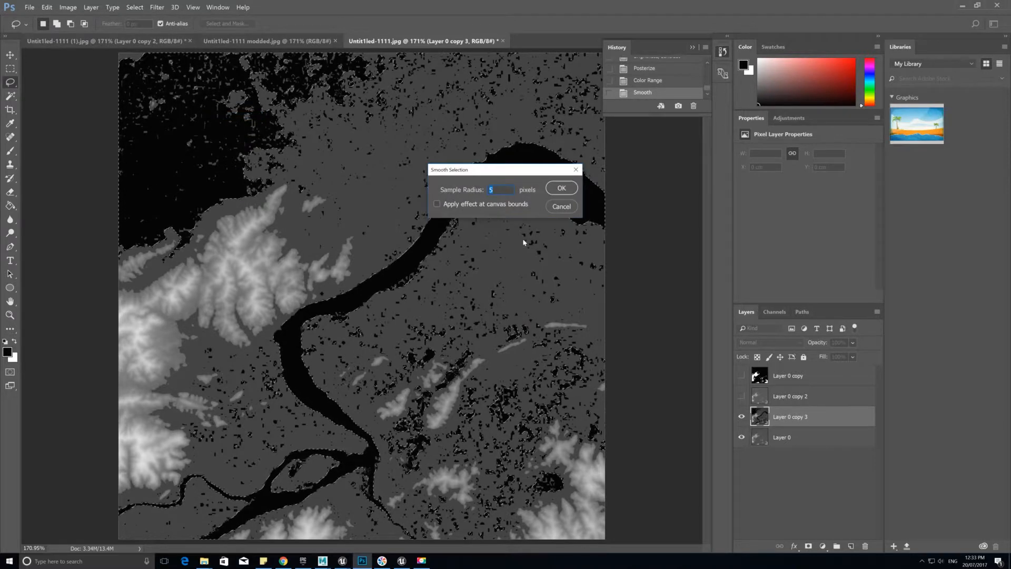
pyautogui.click(559, 188)
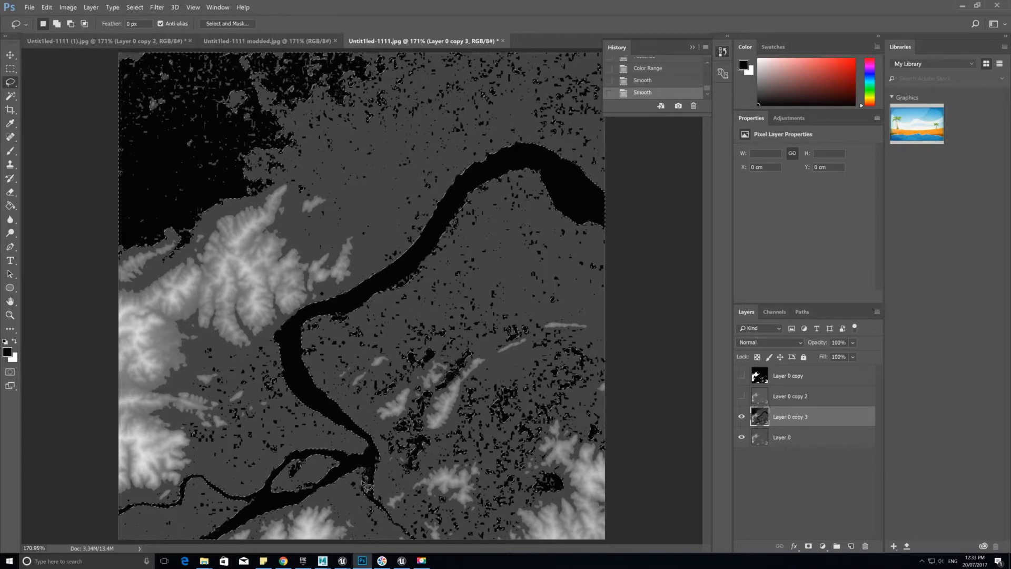
# Subtract the stray patches and the large dark area around the river with the Lasso, leaving only the river and its branches selected
pyautogui.press('alt')
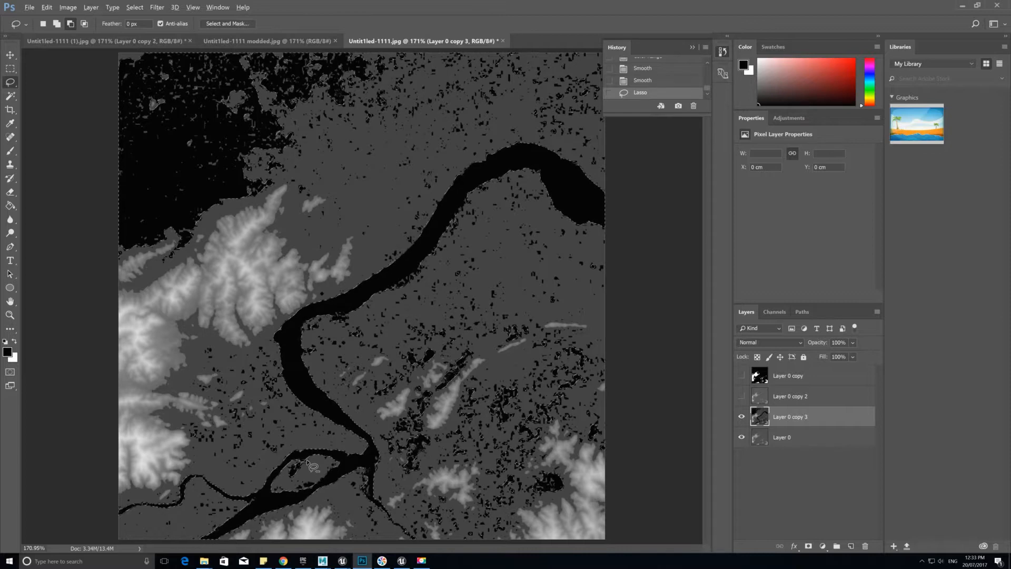
pyautogui.moveTo(310, 467); pyautogui.dragTo(289, 473)
pyautogui.moveTo(196, 396)
pyautogui.mouseDown()
pyautogui.moveTo(139, 413)
pyautogui.moveTo(157, 448)
pyautogui.moveTo(253, 461)
pyautogui.moveTo(294, 440)
pyautogui.moveTo(281, 365)
pyautogui.moveTo(264, 350)
pyautogui.moveTo(210, 338)
pyautogui.moveTo(117, 363)
pyautogui.mouseUp()
pyautogui.moveTo(255, 333)
pyautogui.mouseDown()
pyautogui.moveTo(418, 239)
pyautogui.moveTo(448, 177)
pyautogui.moveTo(448, 122)
pyautogui.moveTo(391, 53)
pyautogui.moveTo(120, 53)
pyautogui.moveTo(43, 160)
pyautogui.moveTo(47, 347)
pyautogui.moveTo(164, 368)
pyautogui.moveTo(266, 331)
pyautogui.mouseUp()
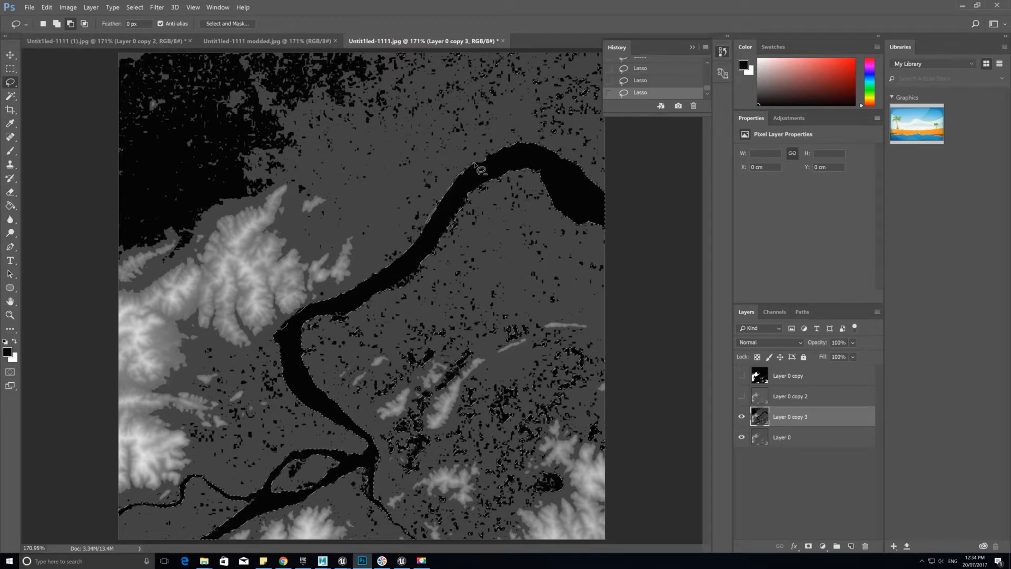
pyautogui.moveTo(521, 143)
pyautogui.mouseDown()
pyautogui.moveTo(642, 177)
pyautogui.moveTo(651, 85)
pyautogui.moveTo(590, 20)
pyautogui.moveTo(264, 17)
pyautogui.moveTo(121, 342)
pyautogui.moveTo(206, 342)
pyautogui.moveTo(275, 278)
pyautogui.moveTo(429, 216)
pyautogui.mouseUp()
pyautogui.press('alt')
pyautogui.moveTo(617, 230)
pyautogui.mouseDown()
pyautogui.moveTo(544, 219)
pyautogui.moveTo(520, 197)
pyautogui.moveTo(526, 174)
pyautogui.moveTo(513, 172)
pyautogui.moveTo(464, 200)
pyautogui.moveTo(424, 266)
pyautogui.moveTo(350, 324)
pyautogui.moveTo(366, 420)
pyautogui.moveTo(433, 539)
pyautogui.moveTo(490, 563)
pyautogui.moveTo(612, 564)
pyautogui.moveTo(701, 440)
pyautogui.moveTo(674, 281)
pyautogui.moveTo(614, 231)
pyautogui.mouseUp()
pyautogui.press('alt')
pyautogui.moveTo(342, 314)
pyautogui.mouseDown()
pyautogui.moveTo(304, 333)
pyautogui.moveTo(305, 365)
pyautogui.moveTo(387, 421)
pyautogui.moveTo(391, 452)
pyautogui.moveTo(376, 461)
pyautogui.moveTo(376, 479)
pyautogui.moveTo(430, 459)
pyautogui.moveTo(408, 378)
pyautogui.moveTo(349, 317)
pyautogui.mouseUp()
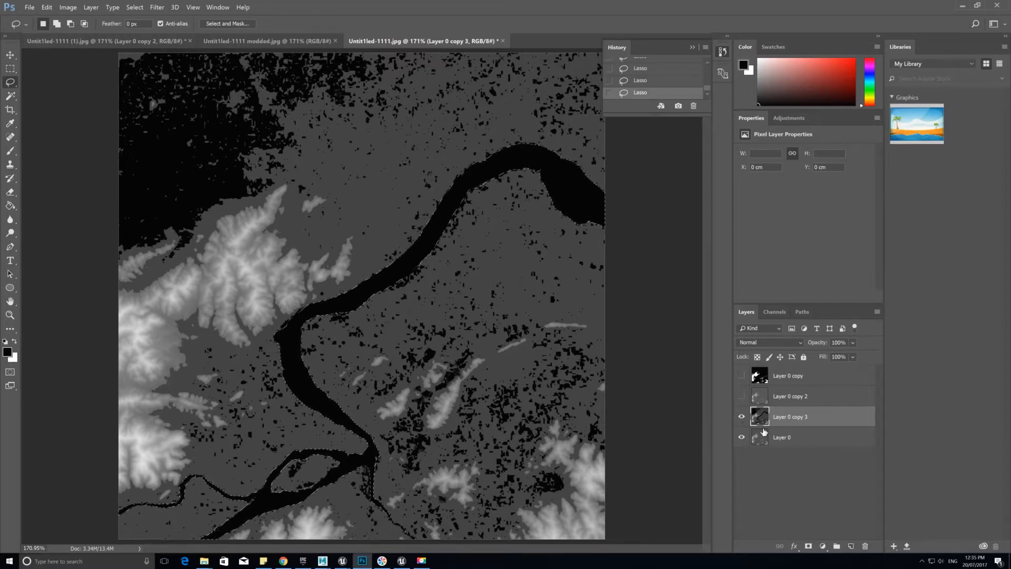
# Hide Layer 0 copy 3 and duplicate Layer 0 while keeping the river selection
pyautogui.click(742, 419)
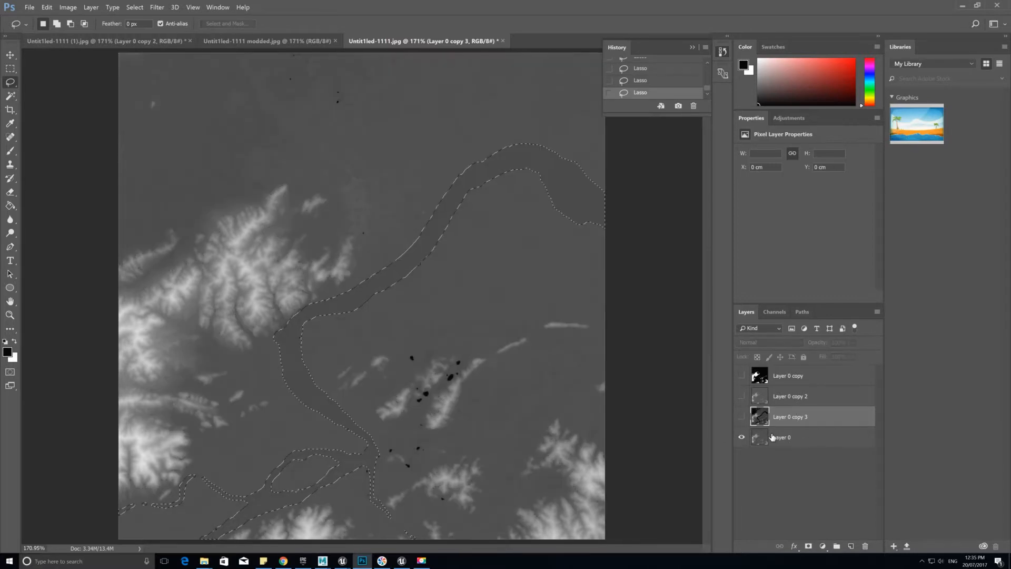
pyautogui.click(779, 438)
pyautogui.rightClick(787, 437)
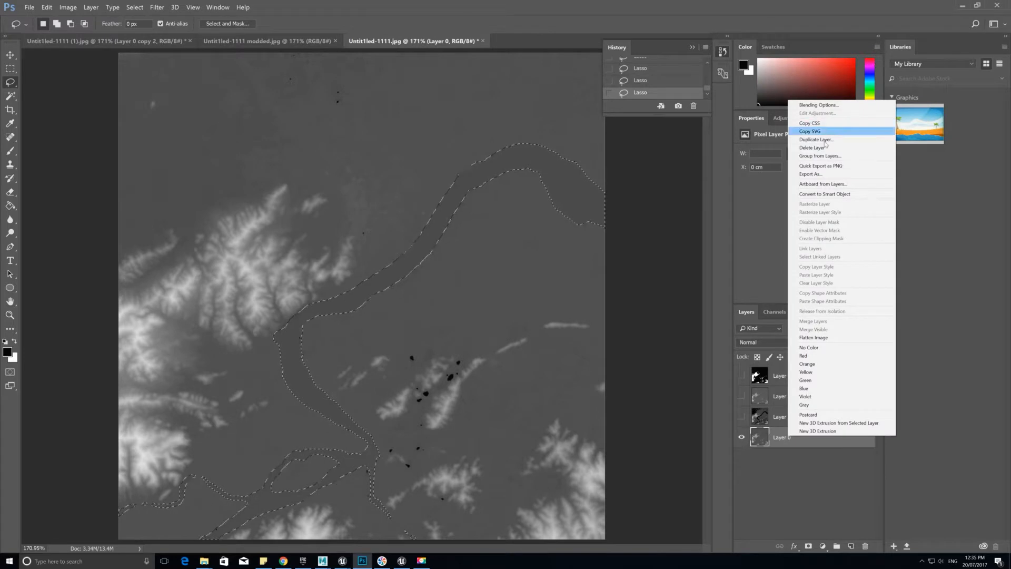
pyautogui.click(816, 140)
pyautogui.click(594, 171)
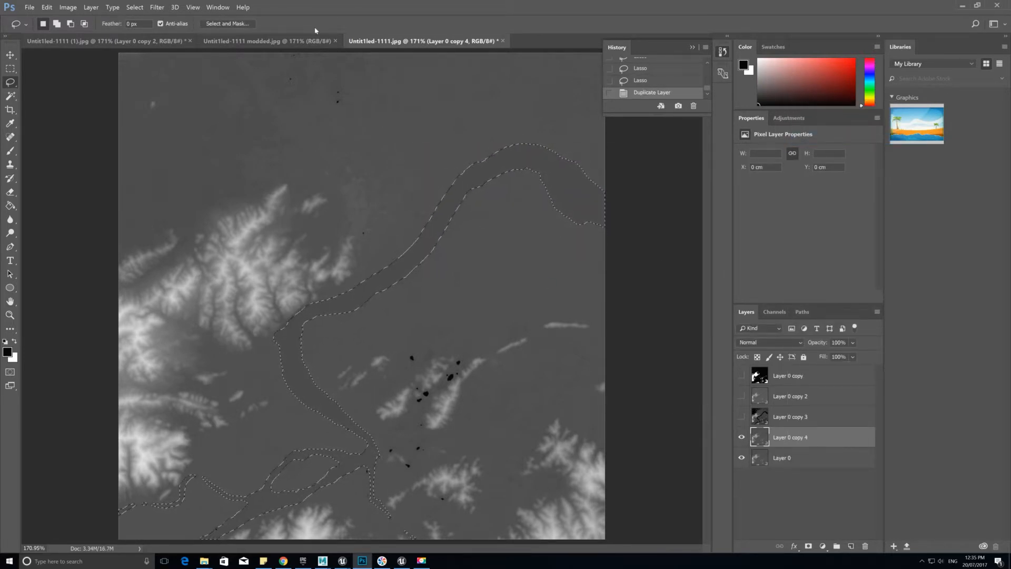
# Posterize the selected river area on Layer 0 copy 4 with 4 levels
pyautogui.click(114, 7)
pyautogui.moveTo(71, 8)
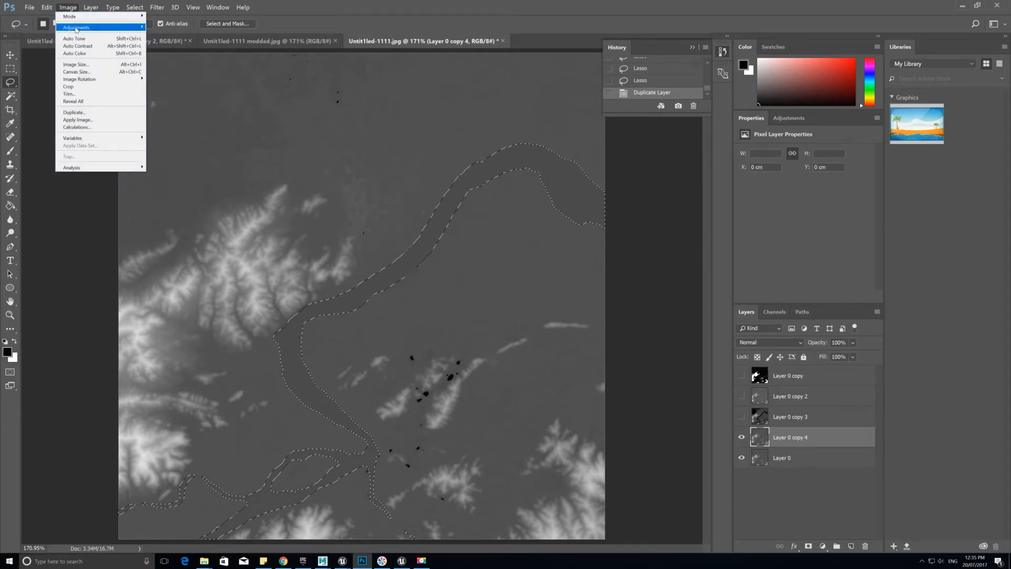
pyautogui.moveTo(78, 29)
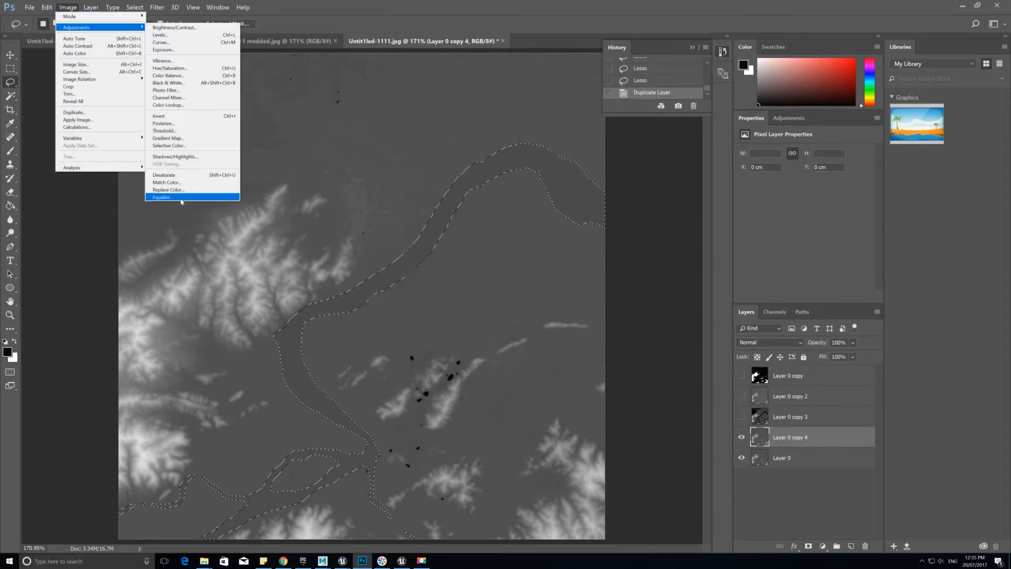
pyautogui.click(163, 124)
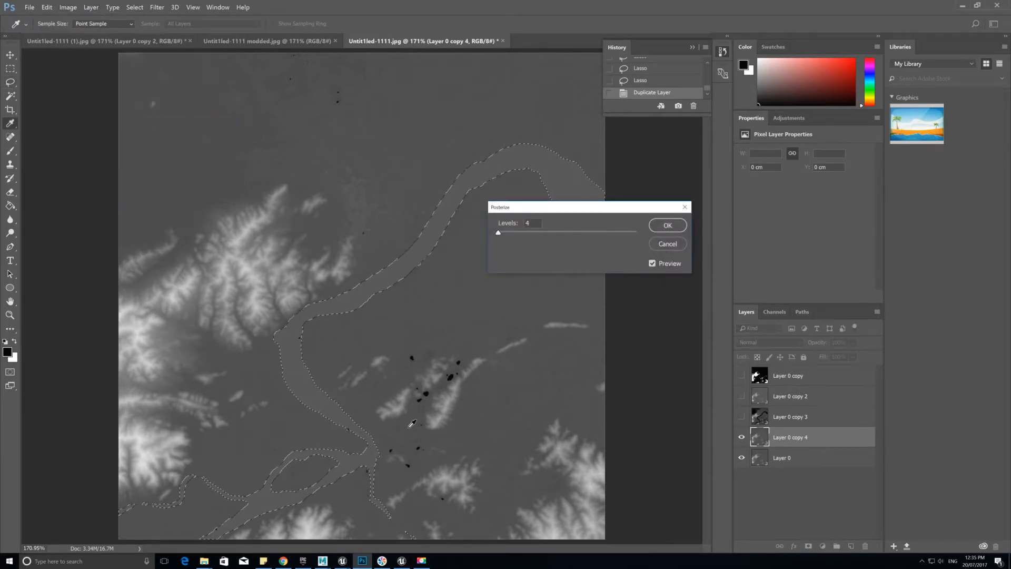
pyautogui.click(670, 226)
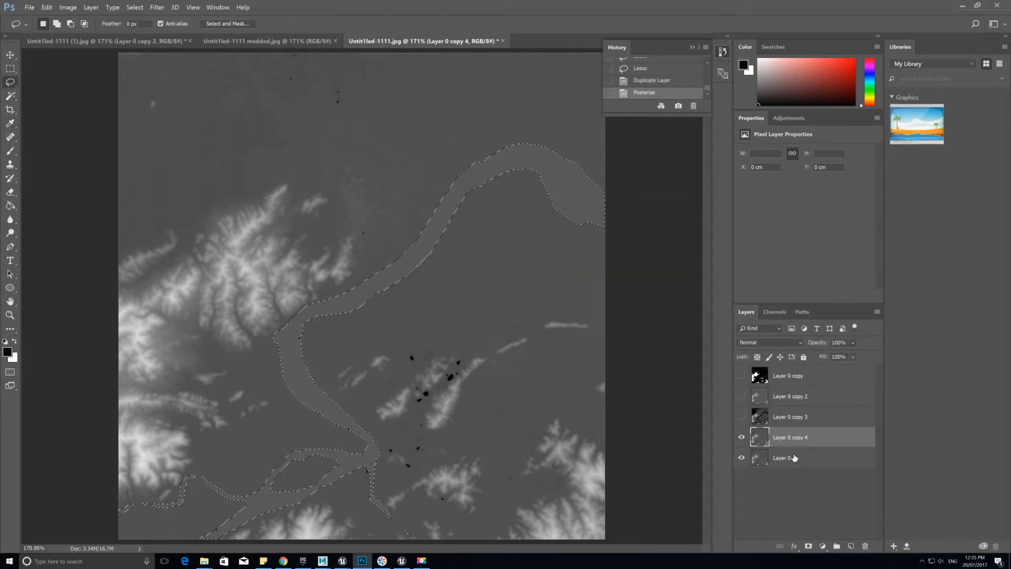
# Mask Layer 0 copy 4 to the river selection, move it above Layer 0 copy 2, and make Layer 0 copy 2 visible
pyautogui.click(808, 546)
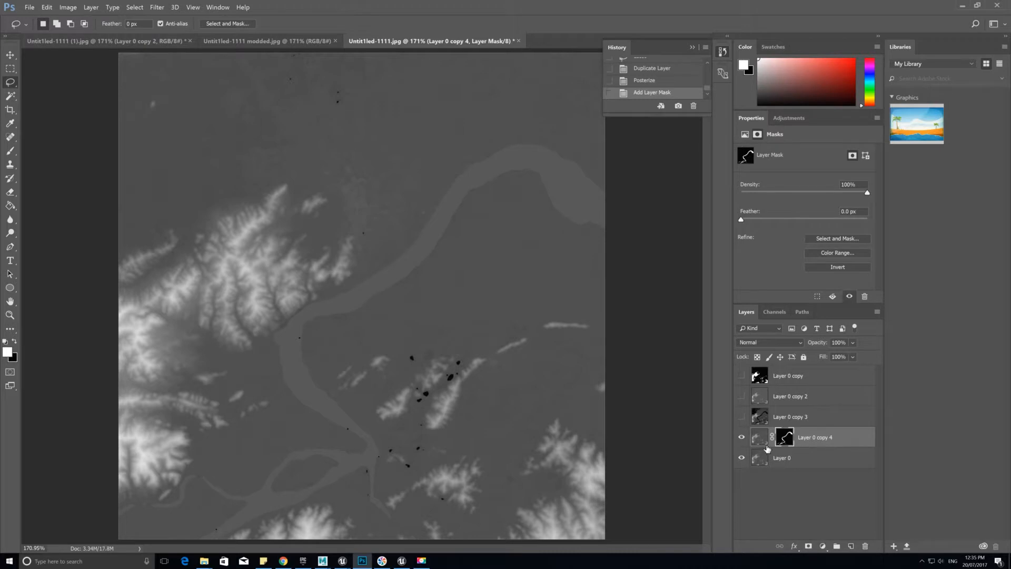
pyautogui.moveTo(813, 441); pyautogui.dragTo(803, 396)
pyautogui.click(741, 397)
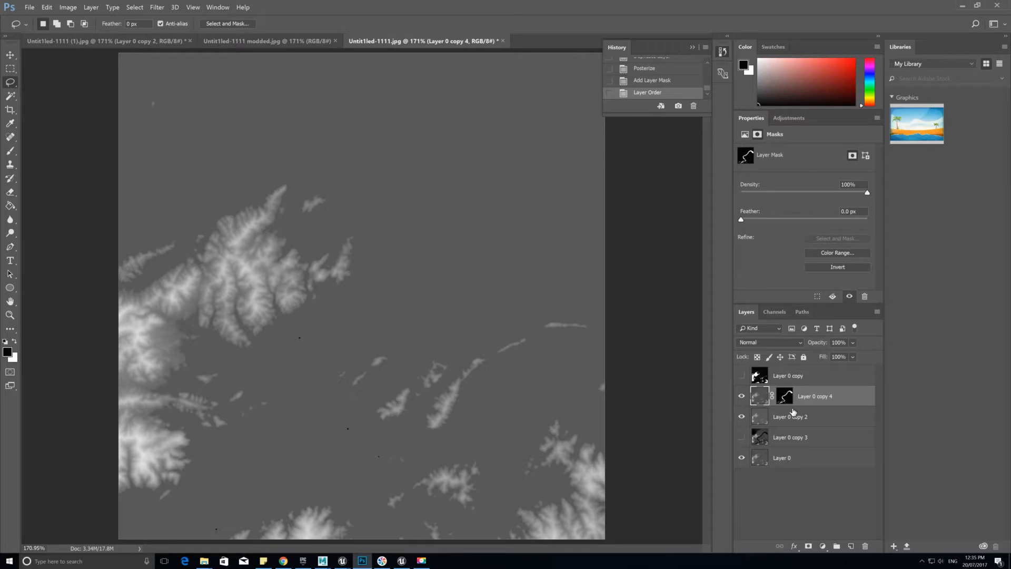
# Darken the river on Layer 0 copy 4 by raising the black input level in Levels, and toggle the layer to compare
pyautogui.click(112, 7)
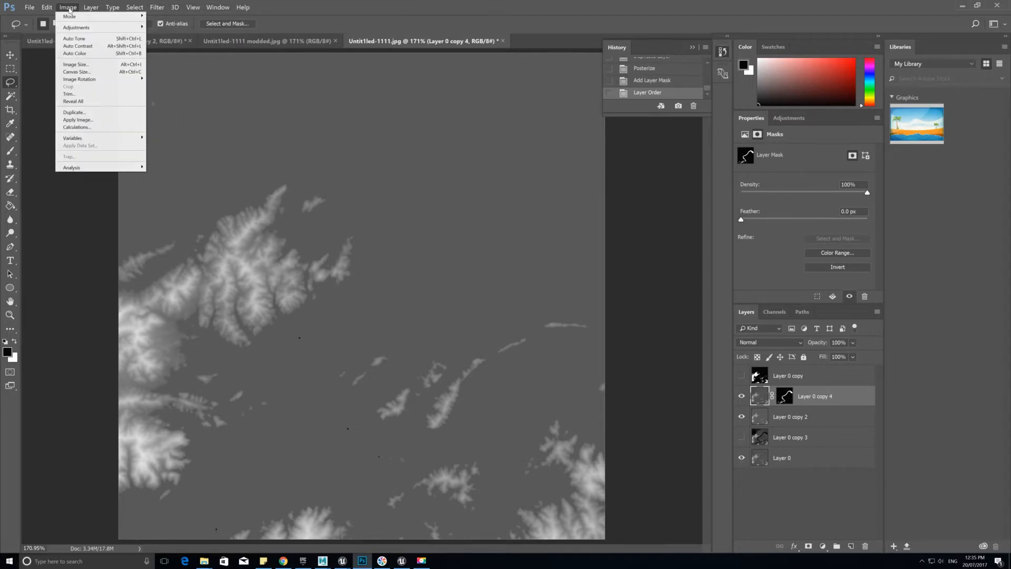
pyautogui.moveTo(80, 26)
pyautogui.click(166, 34)
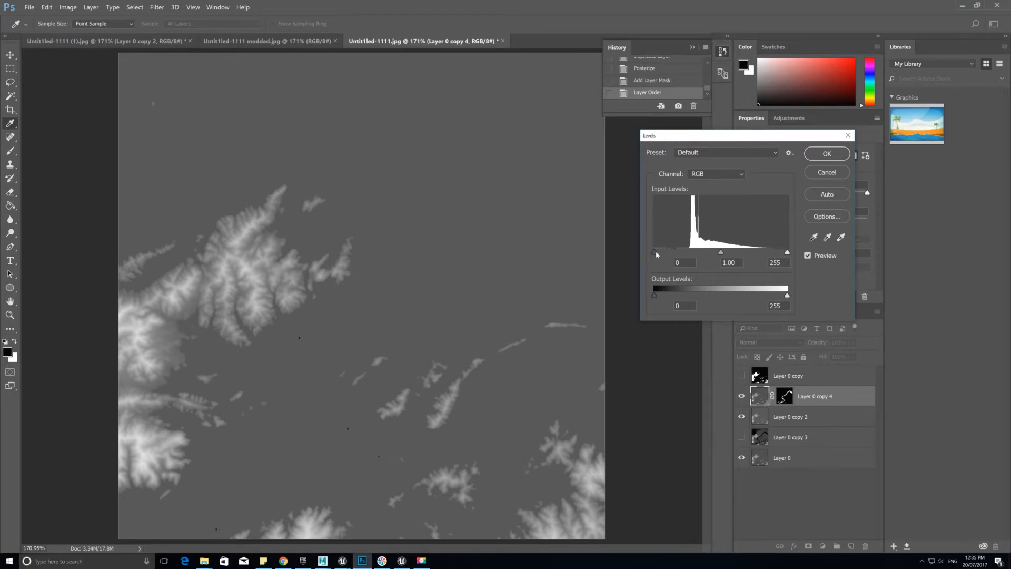
pyautogui.moveTo(657, 253); pyautogui.dragTo(665, 253)
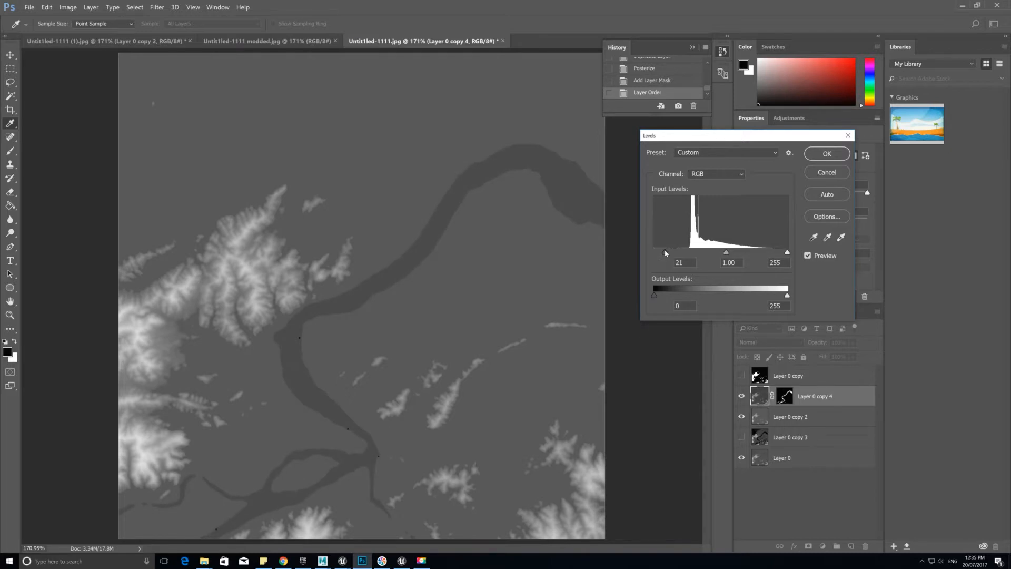
pyautogui.moveTo(665, 254)
pyautogui.mouseDown()
pyautogui.moveTo(632, 253)
pyautogui.moveTo(657, 254)
pyautogui.mouseUp()
pyautogui.press('Return')
pyautogui.click(744, 395)
pyautogui.click(743, 396)
pyautogui.click(743, 395)
pyautogui.click(742, 396)
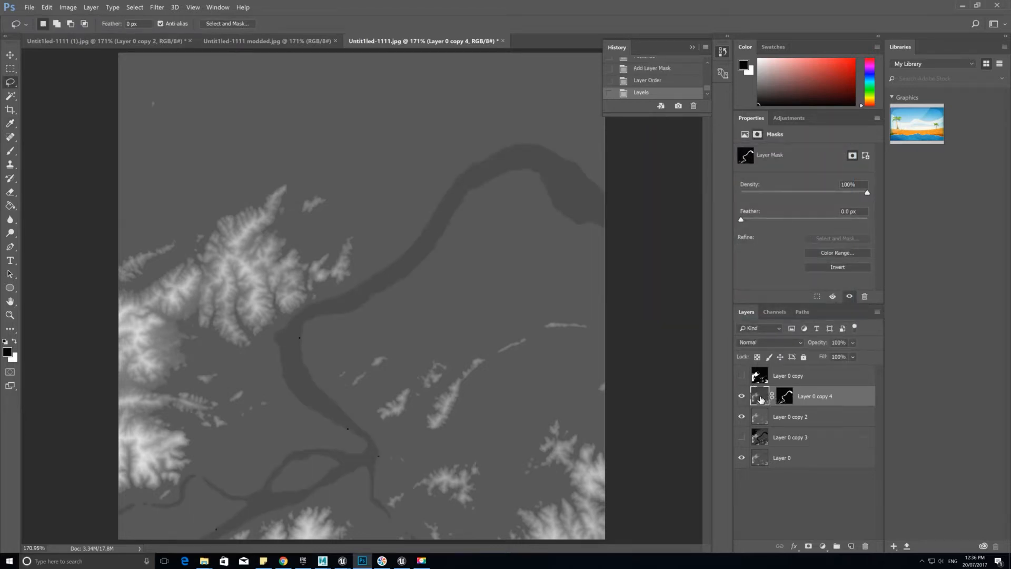
# Sample the river's grey and paint over the black specks along the river with a small brush on Layer 0 copy 4
pyautogui.press('i')
pyautogui.click(375, 286)
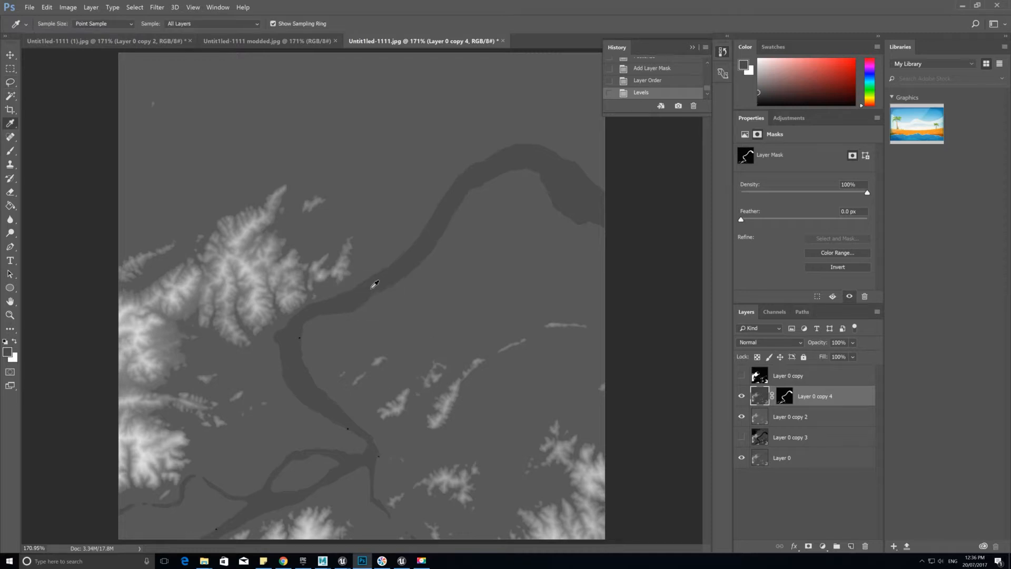
pyautogui.press('l')
pyautogui.click(10, 154)
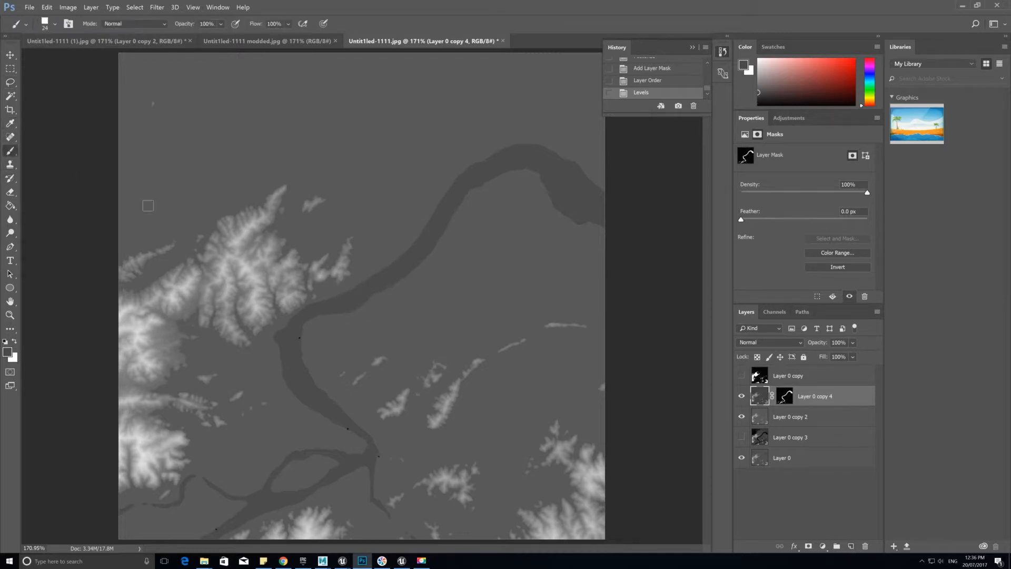
pyautogui.press('[')
pyautogui.click(294, 334)
pyautogui.press('[')
pyautogui.press('[')
pyautogui.press('[')
pyautogui.moveTo(347, 428); pyautogui.dragTo(373, 462)
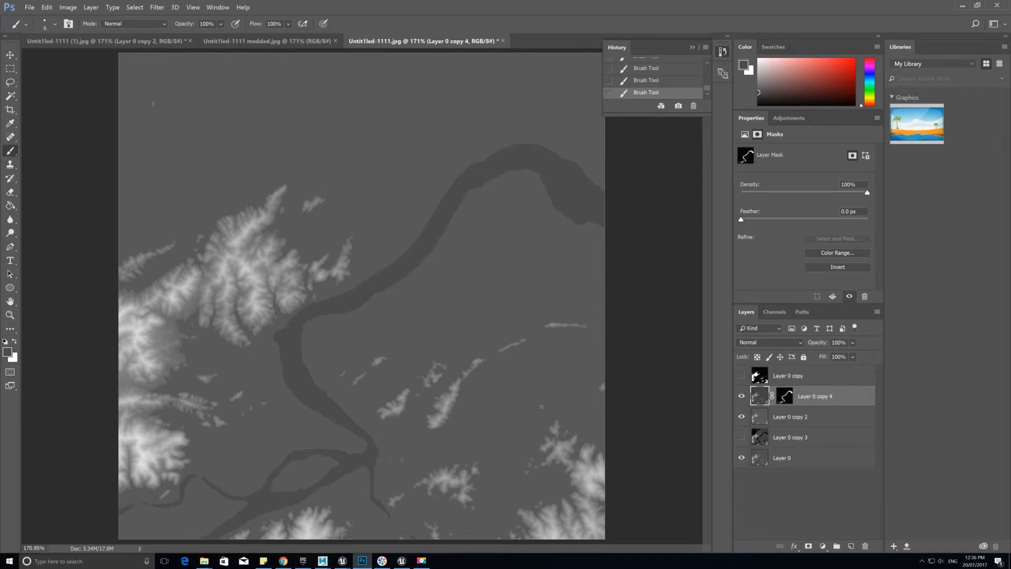
# Compare the flattened land with the original terrain by toggling the visibility of Layer 0 copy 2
pyautogui.click(785, 461)
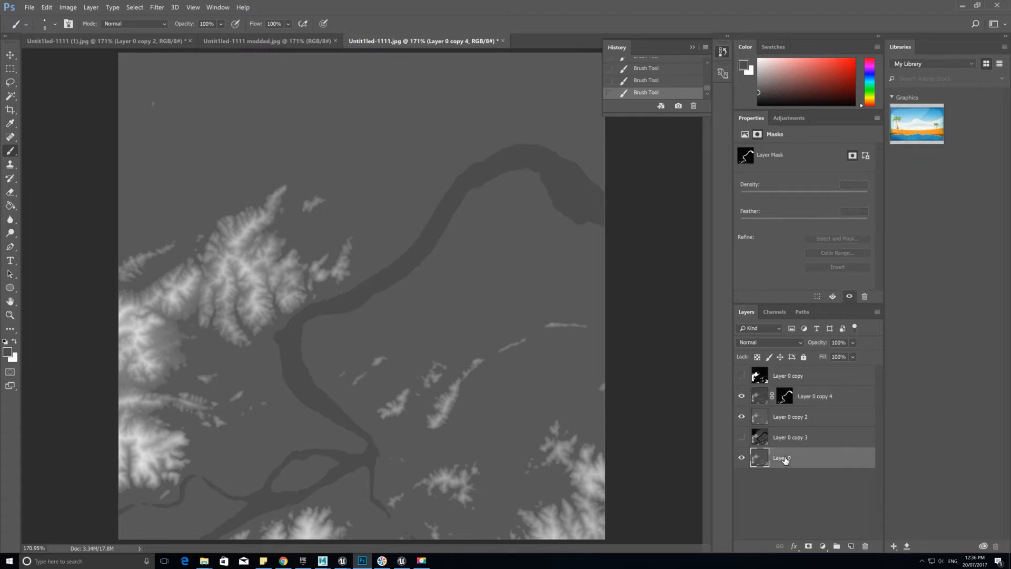
pyautogui.click(741, 417)
pyautogui.click(741, 417)
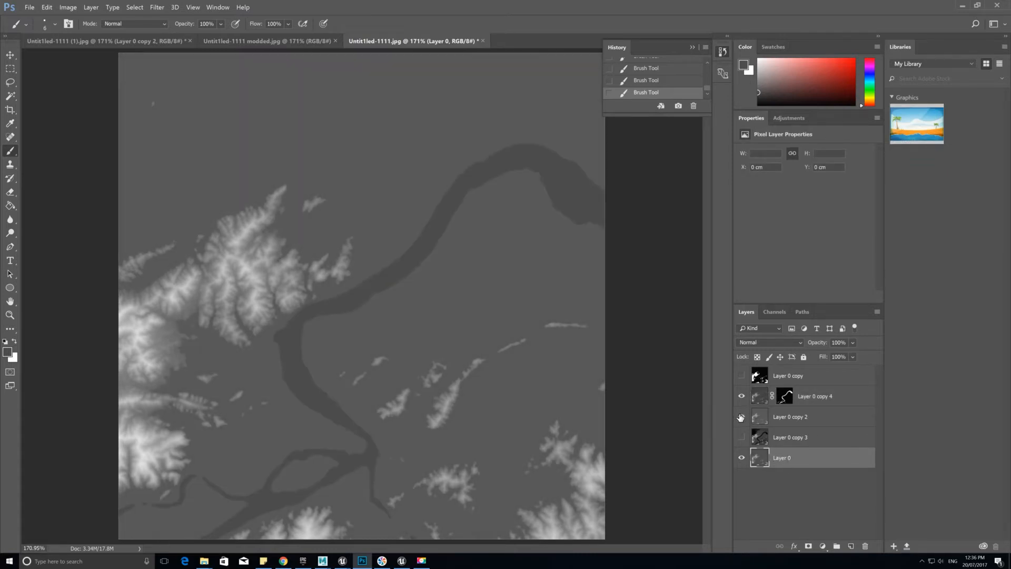
pyautogui.click(789, 415)
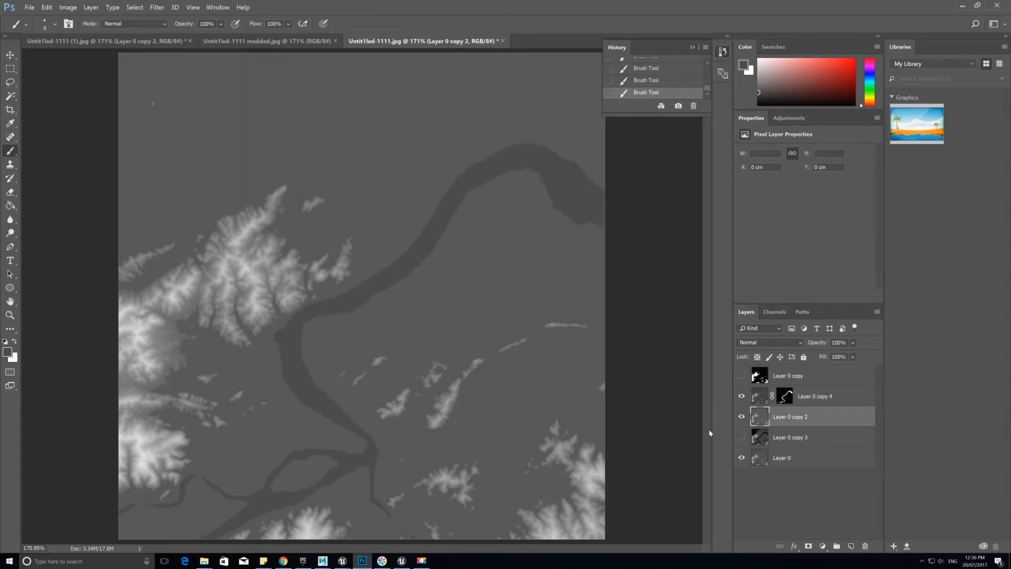
pyautogui.click(741, 417)
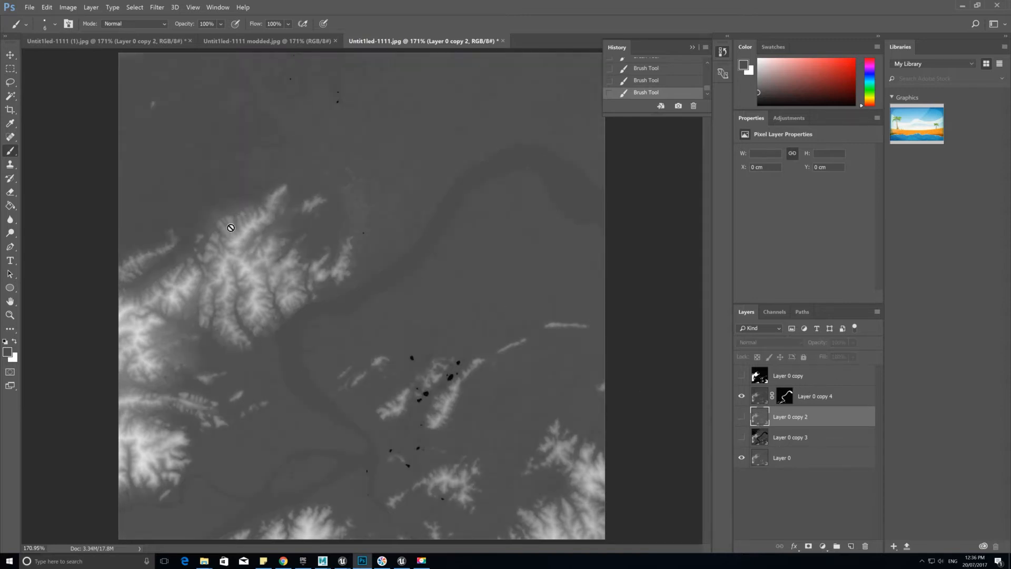
pyautogui.click(741, 417)
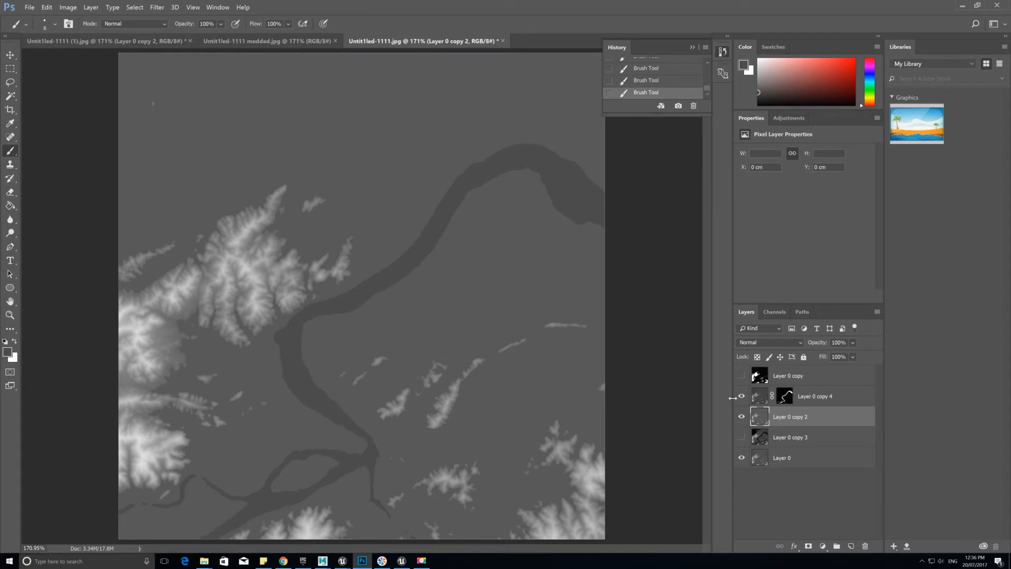
# Duplicate Layer 0 copy 2 as Layer 0 copy 5 and hide Layer 0 copy 2
pyautogui.rightClick(787, 422)
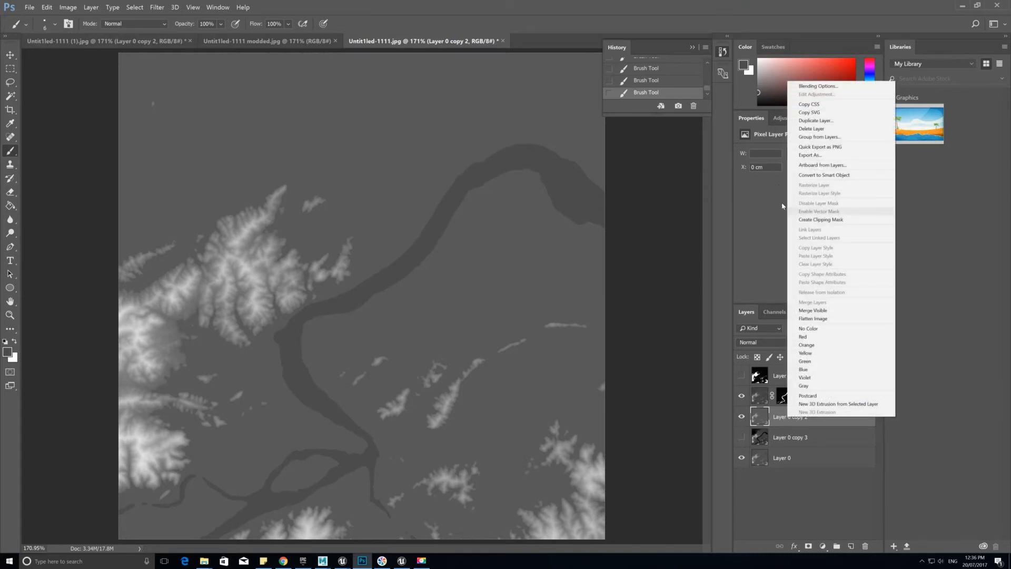
pyautogui.click(806, 122)
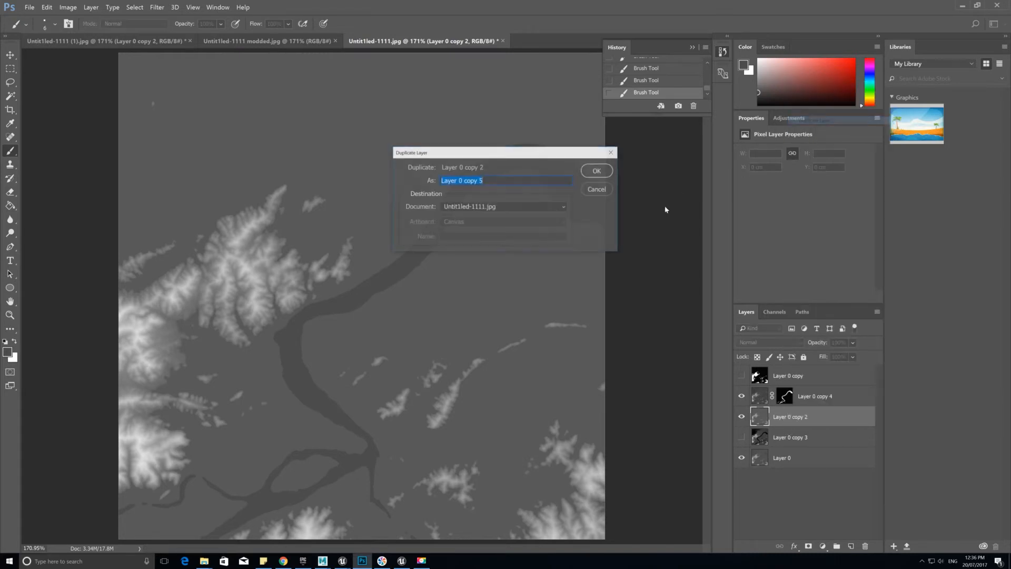
pyautogui.click(597, 170)
pyautogui.click(742, 441)
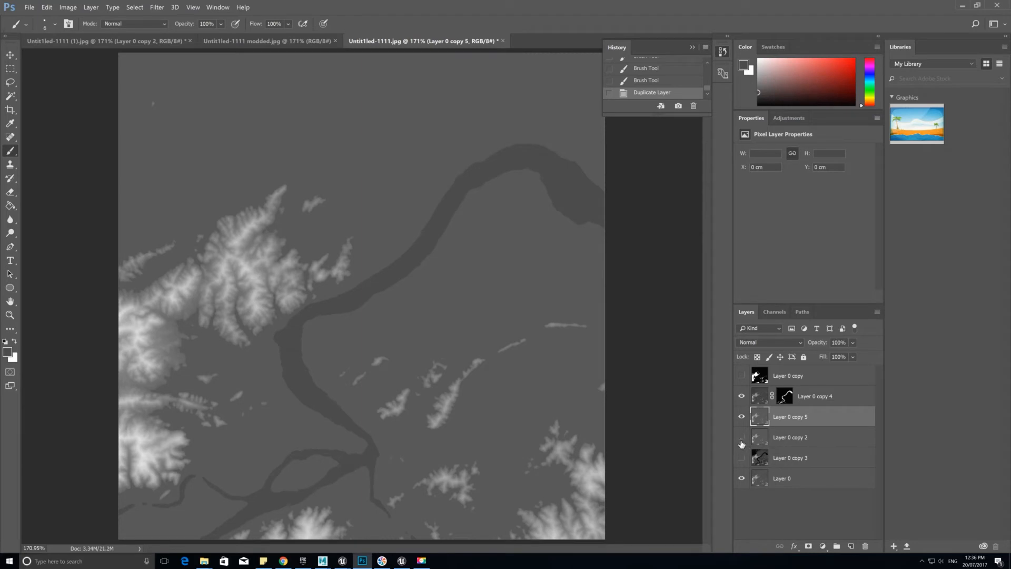
# Select the black land areas around the mountains with Color Range, showing the black-and-white Layer 0 copy only for the sampling
pyautogui.click(742, 376)
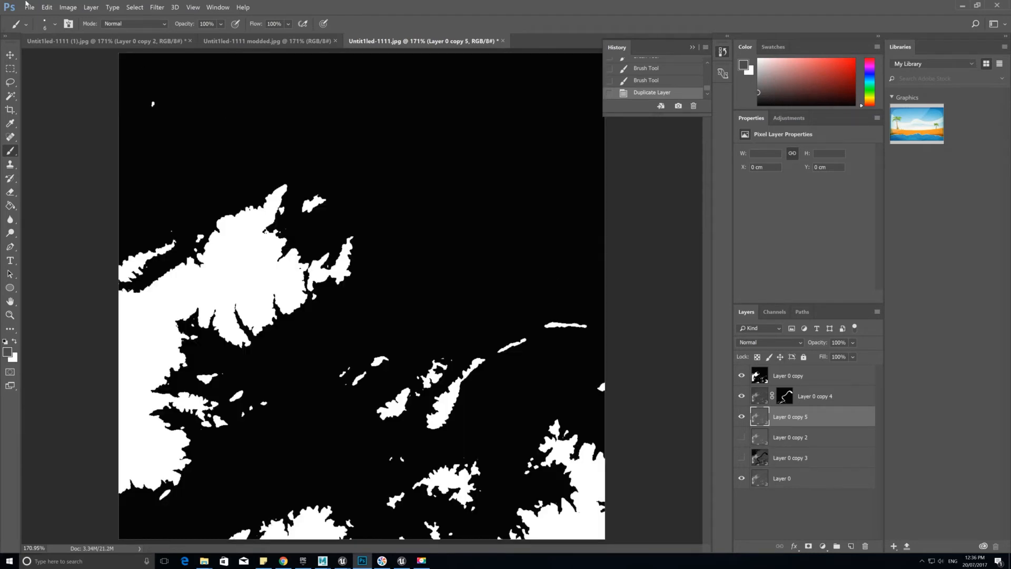
pyautogui.click(135, 7)
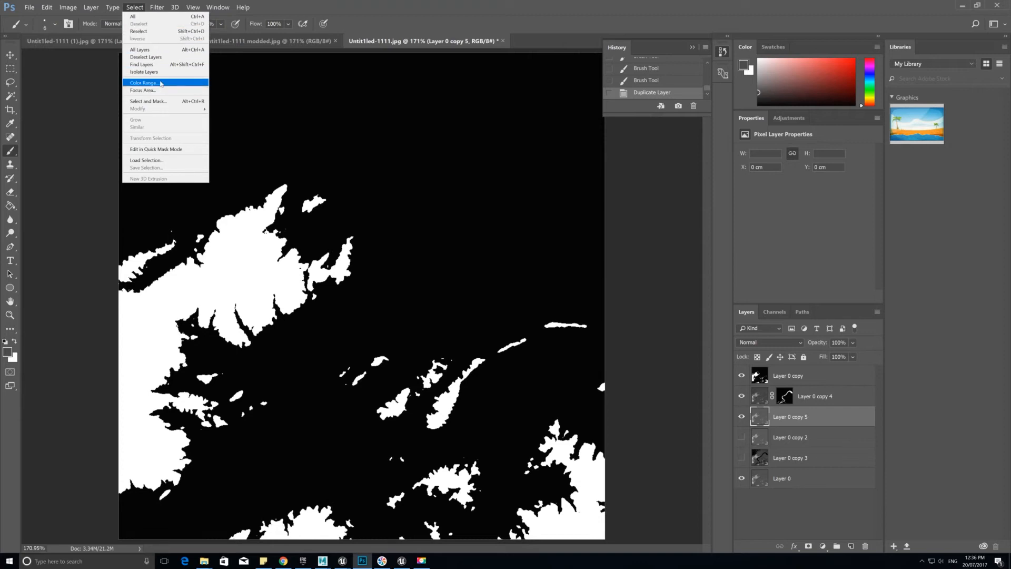
pyautogui.click(157, 85)
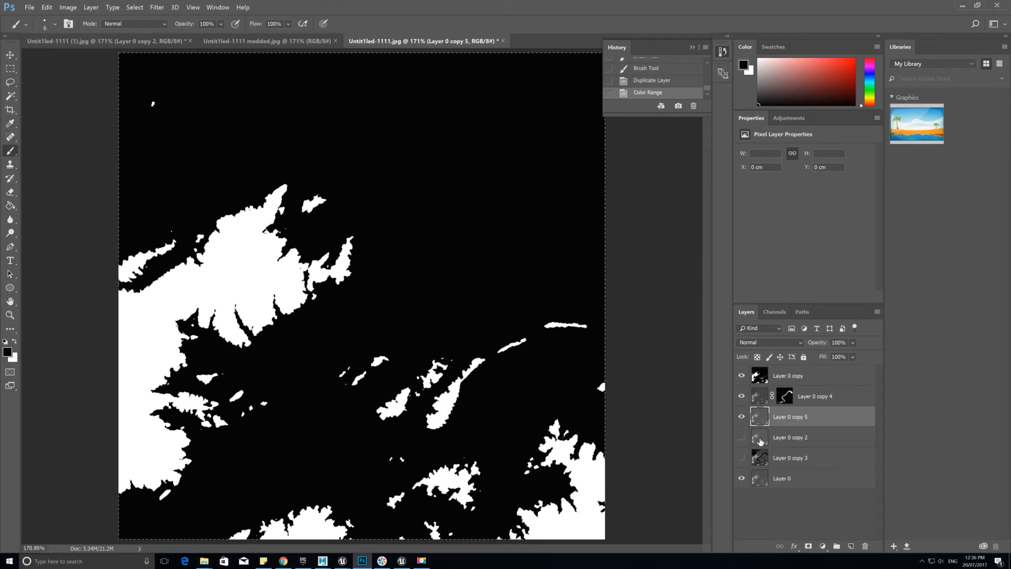
pyautogui.click(742, 376)
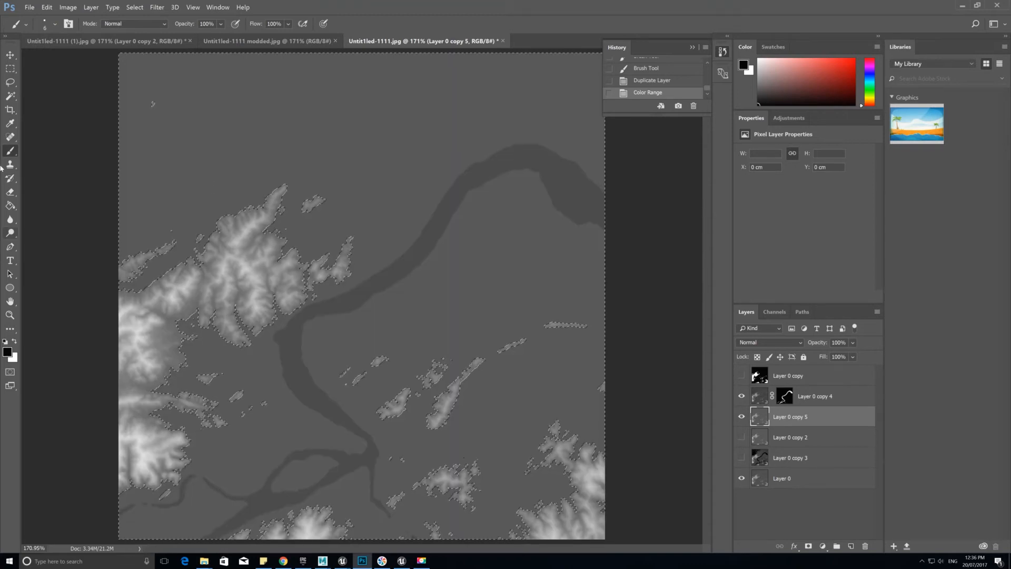
# Softly erase the land along the mountain edges on Layer 0 copy 5 with the Eraser at 26% opacity
pyautogui.click(10, 192)
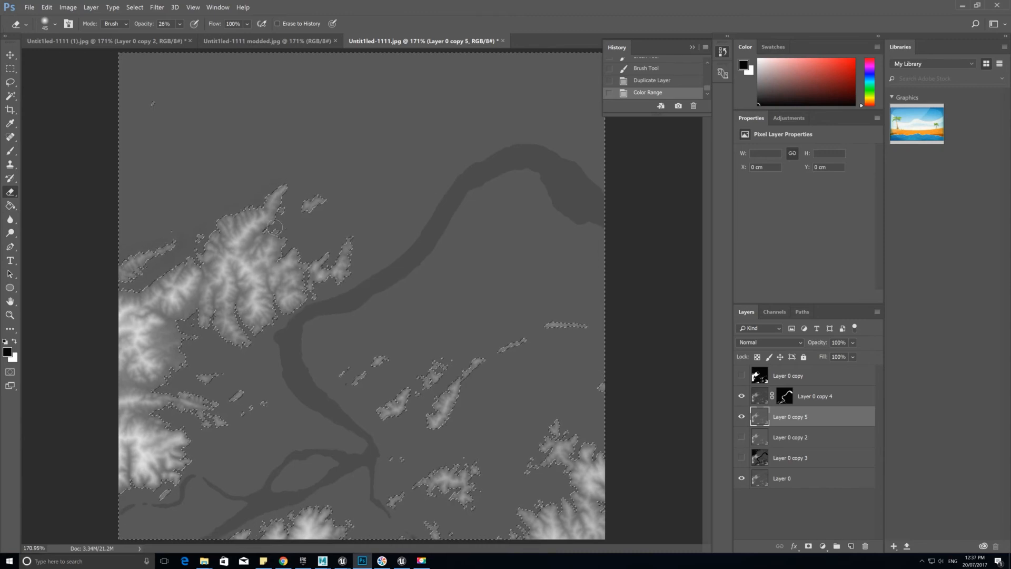
pyautogui.moveTo(282, 254); pyautogui.dragTo(267, 266)
# View the finished heightmap in the Untit1led-1111 modded.jpg document
pyautogui.click(267, 41)
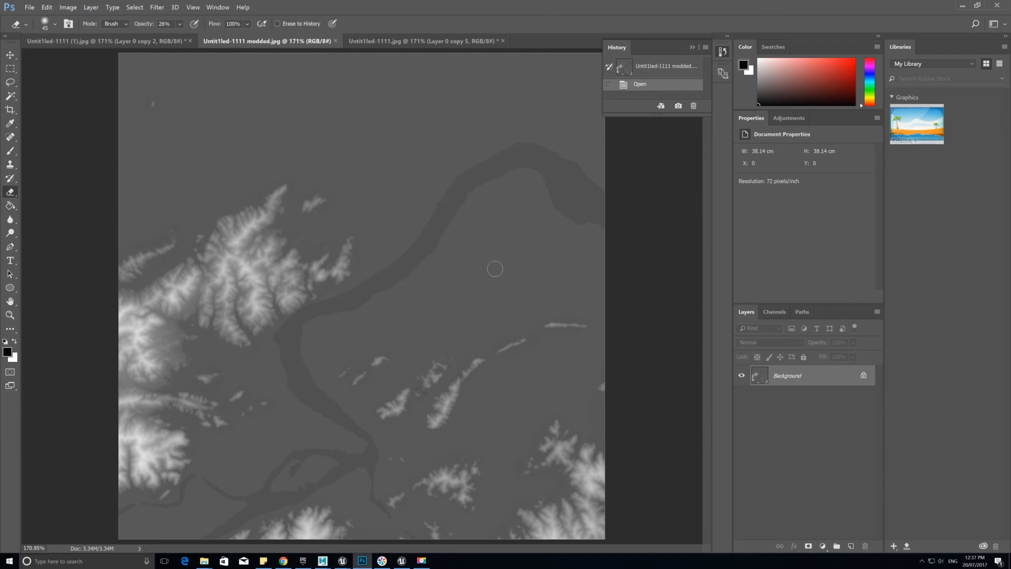
pyautogui.click(421, 560)
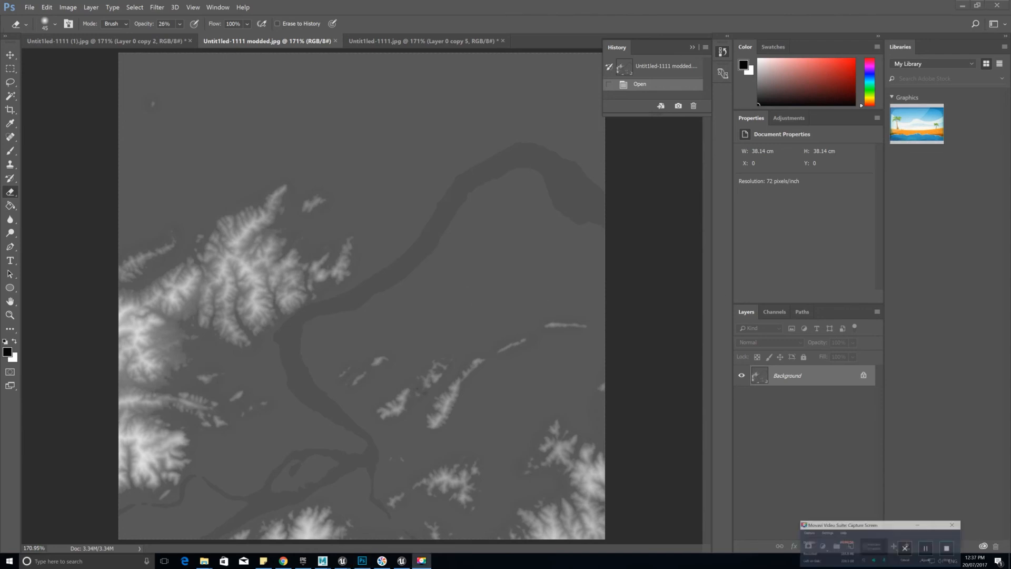